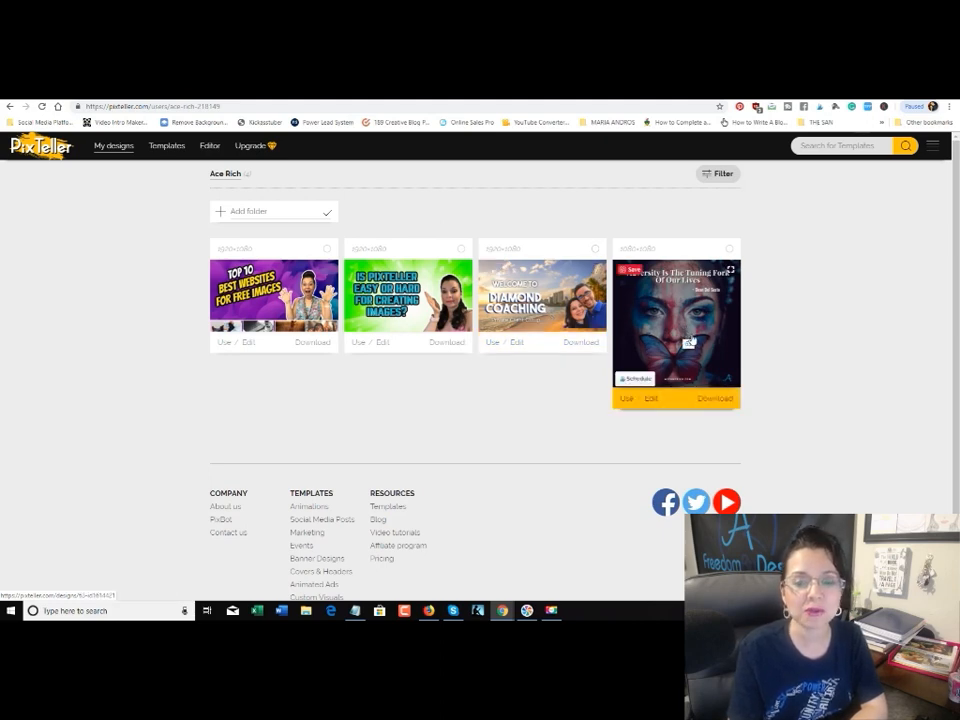
Step: Start a blank custom-size design from scratch and add a text box about 343 wide
left_click(164, 148)
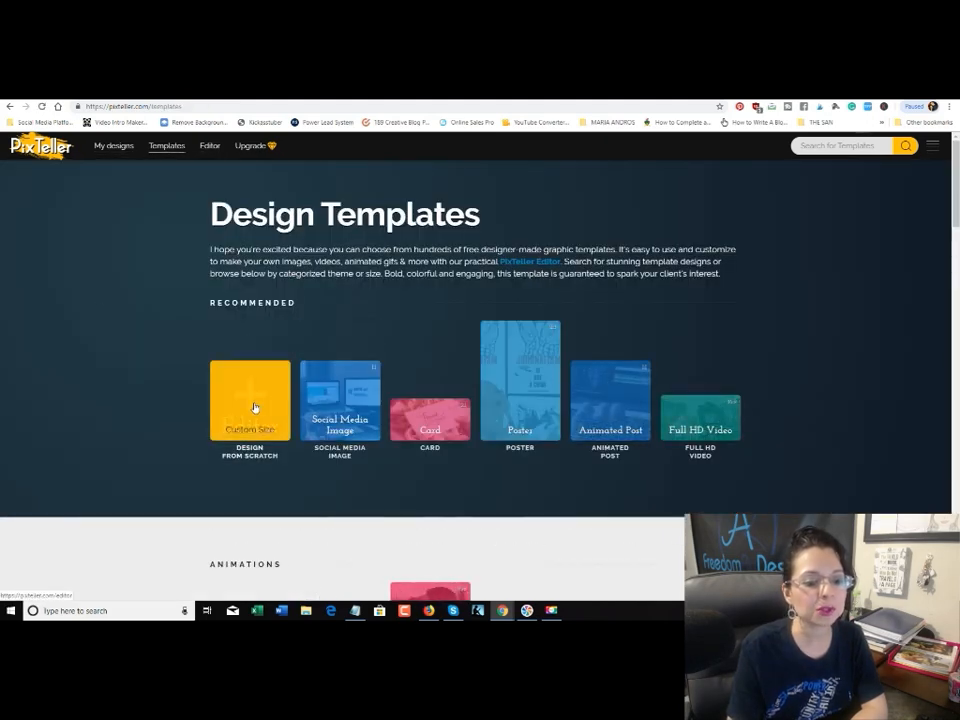
left_click(262, 406)
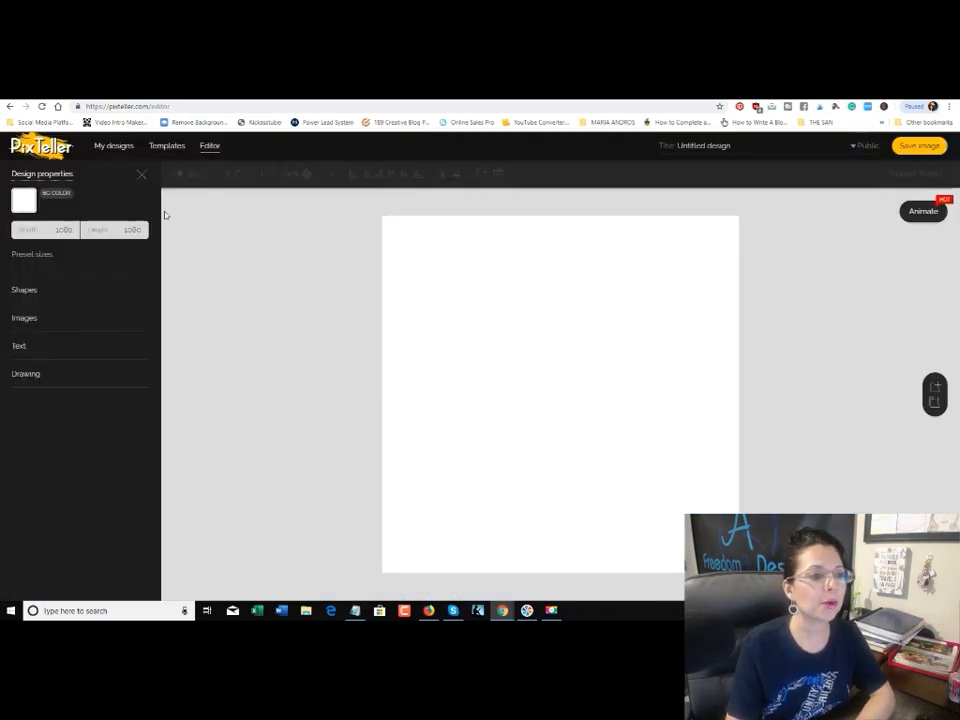
left_click(19, 347)
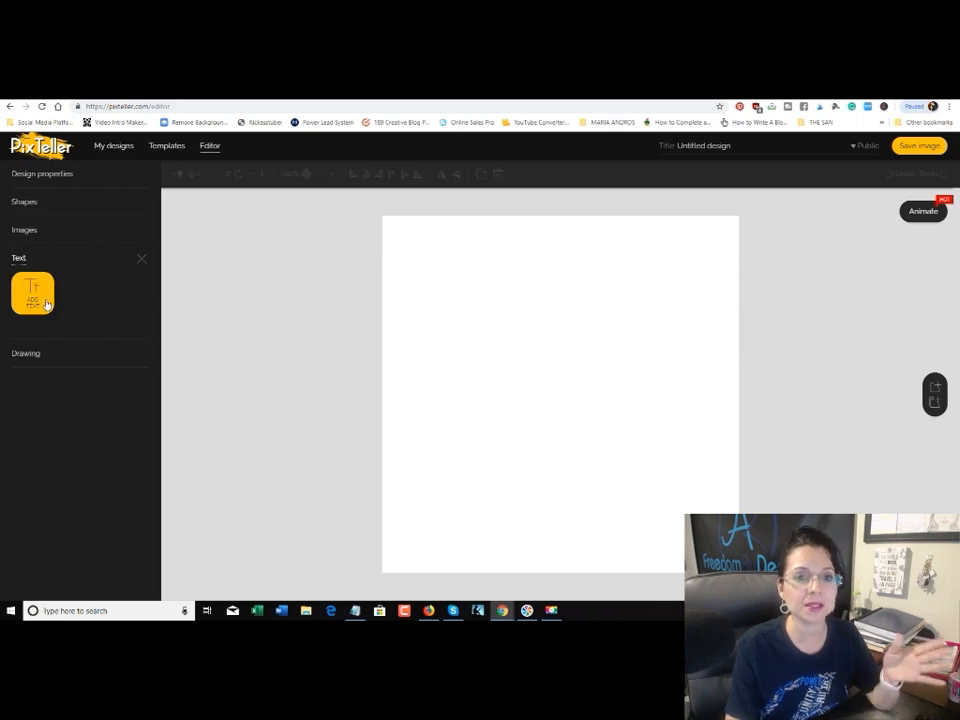
left_click(46, 304)
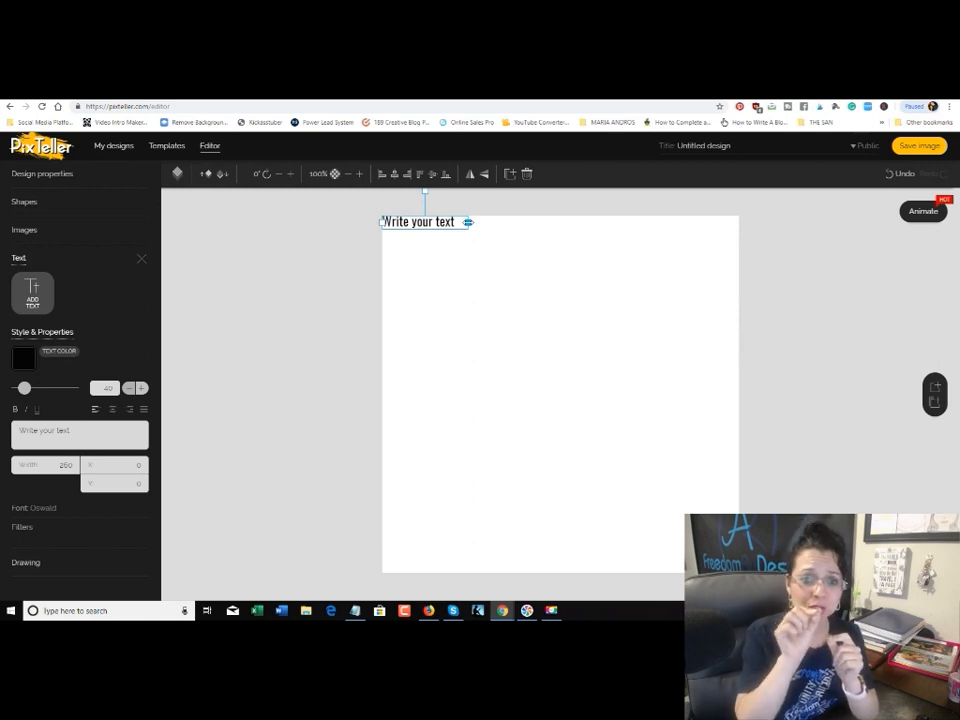
left_click_drag(468, 222, 688, 224)
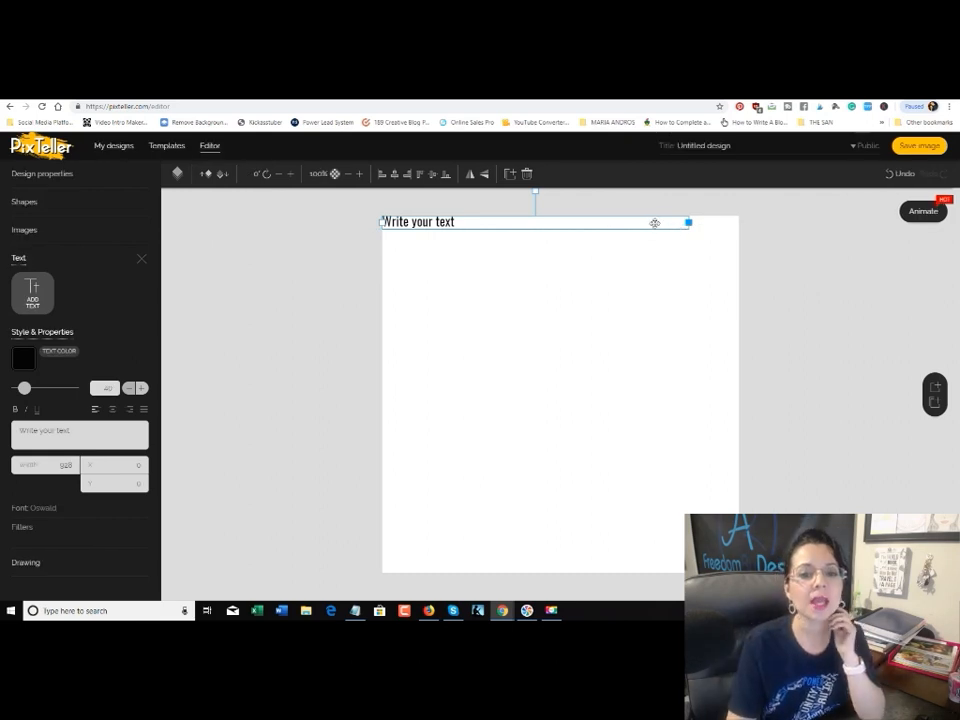
left_click_drag(688, 222, 496, 222)
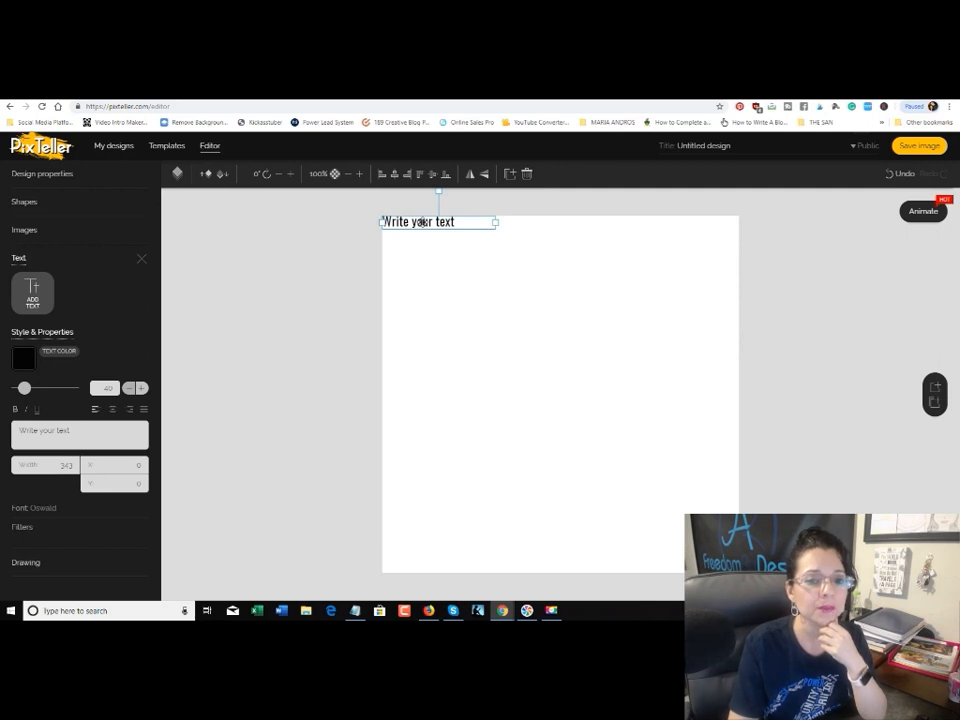
Step: Replace the placeholder text with "ICE BREAKERS ICE CUBES"
double_click(422, 222)
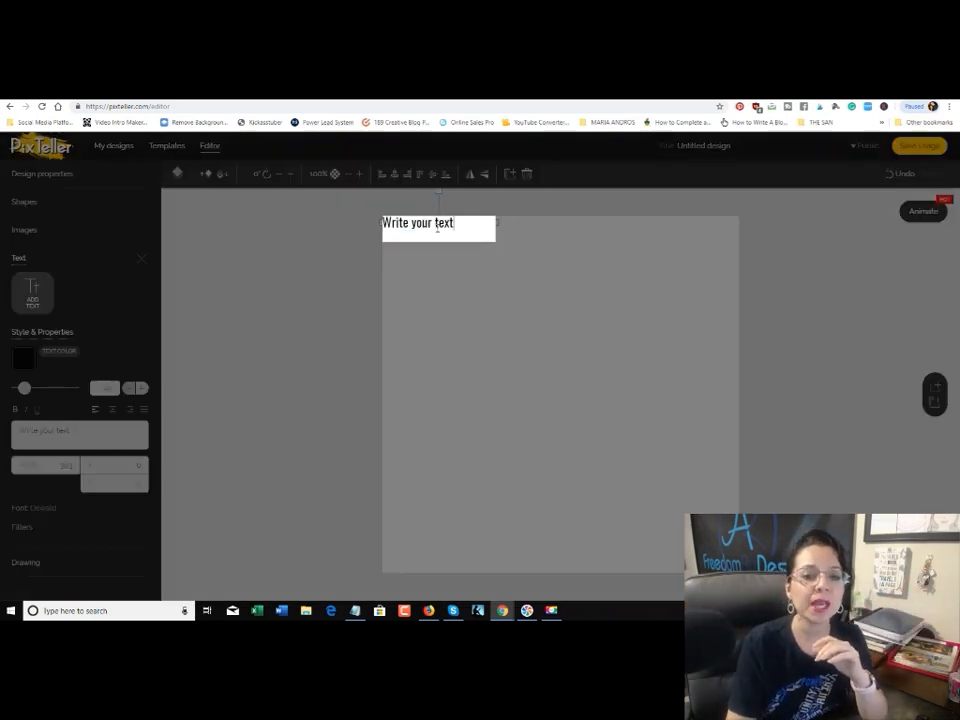
left_click_drag(456, 222, 383, 223)
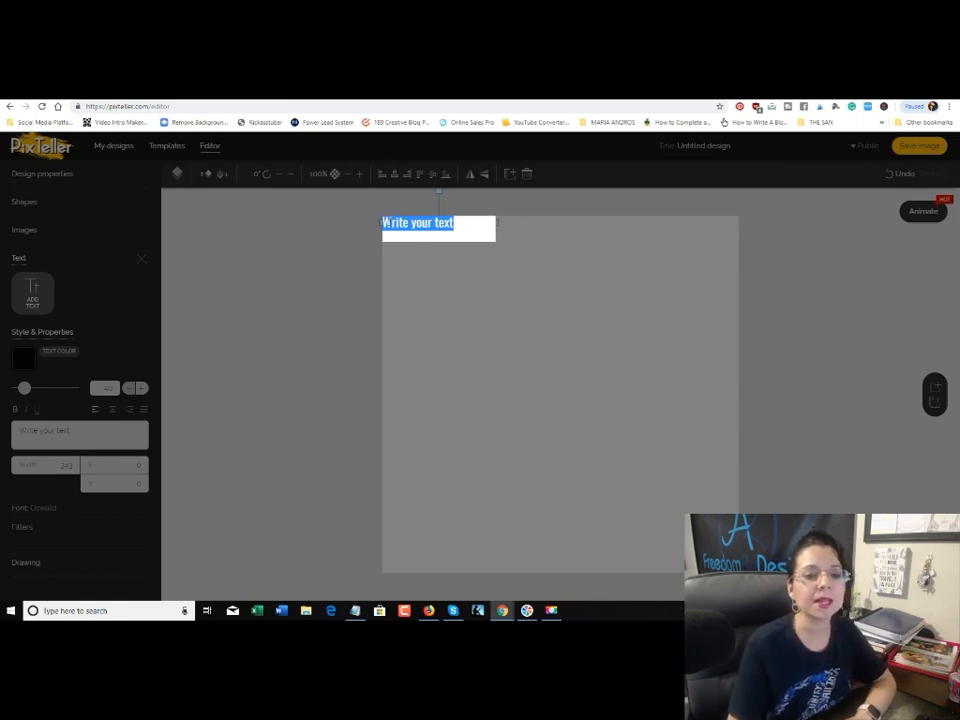
mouse_move(454, 225)
left_mouse_down()
mouse_move(418, 227)
mouse_move(461, 232)
mouse_move(452, 228)
left_mouse_up()
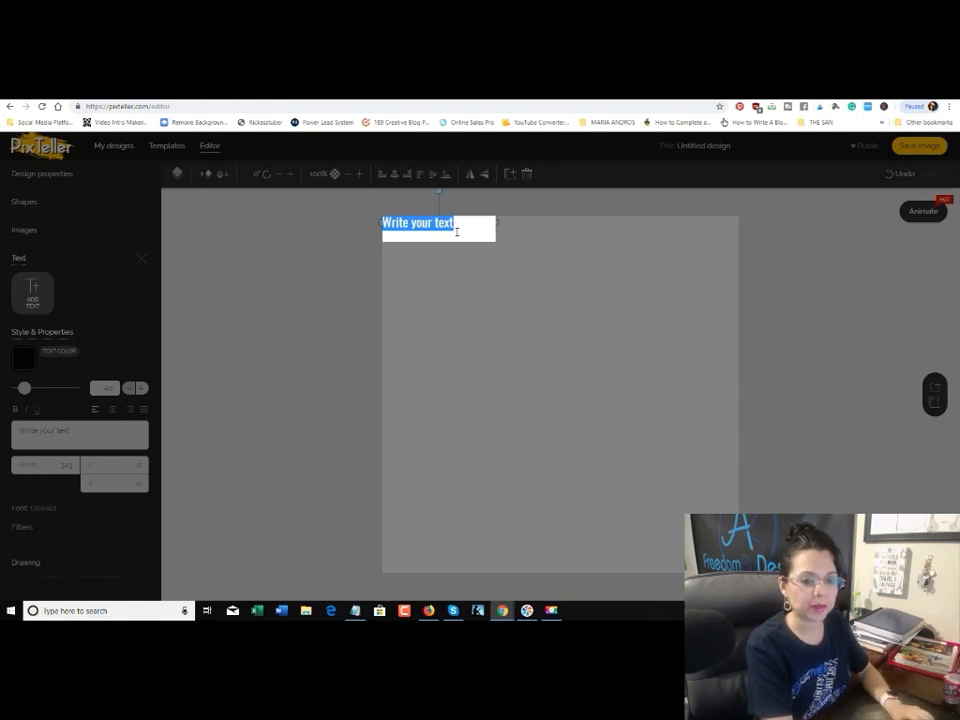
type("CCE BREAKERS ICE")
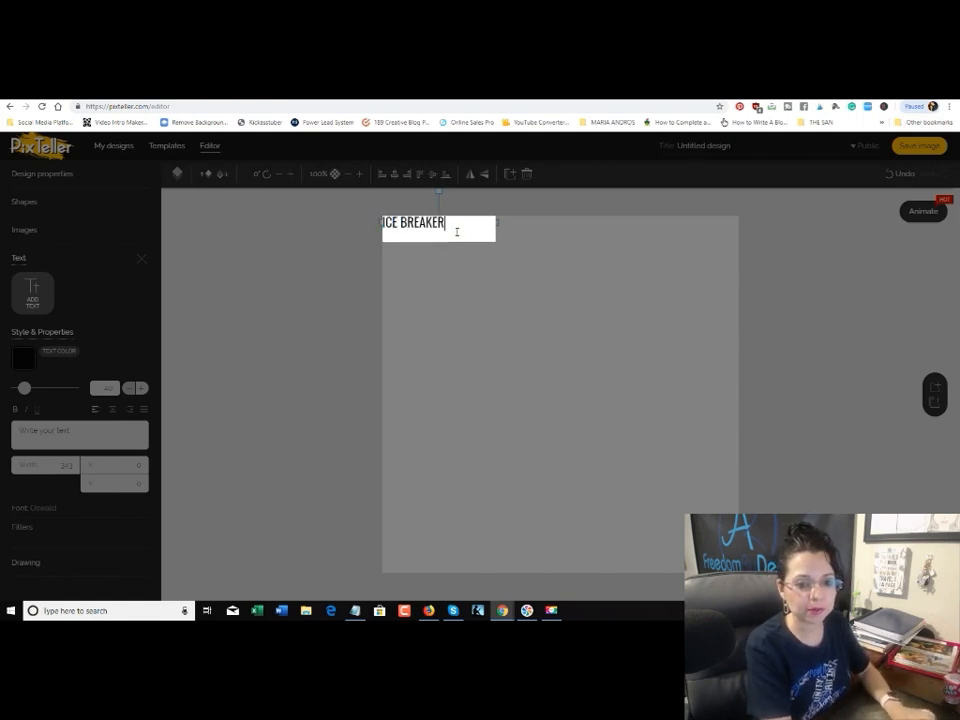
type(" CUBES")
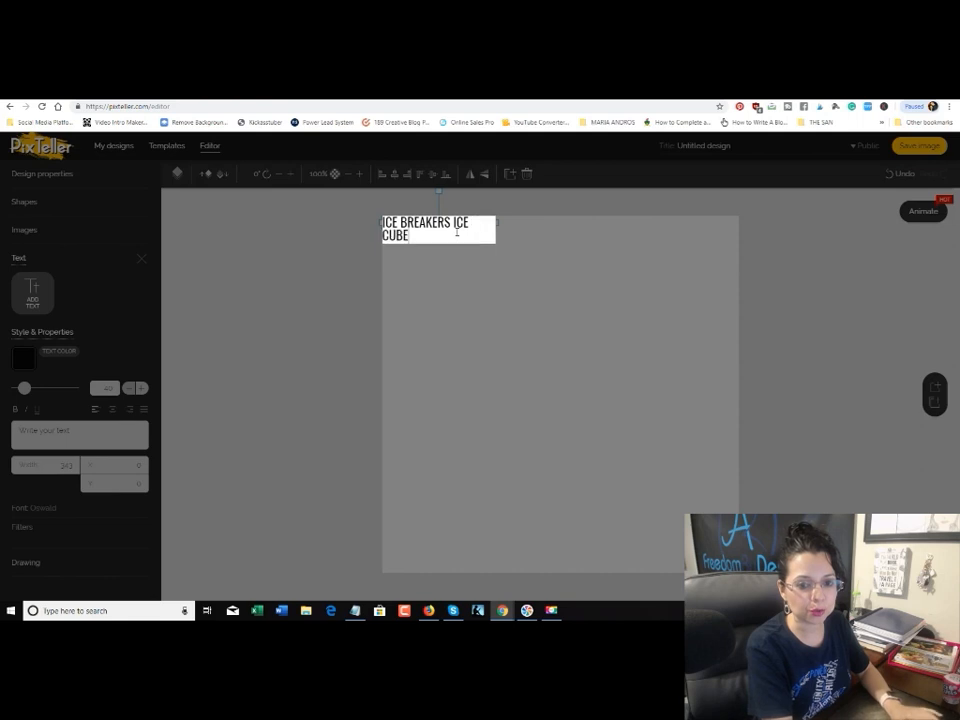
left_click(482, 279)
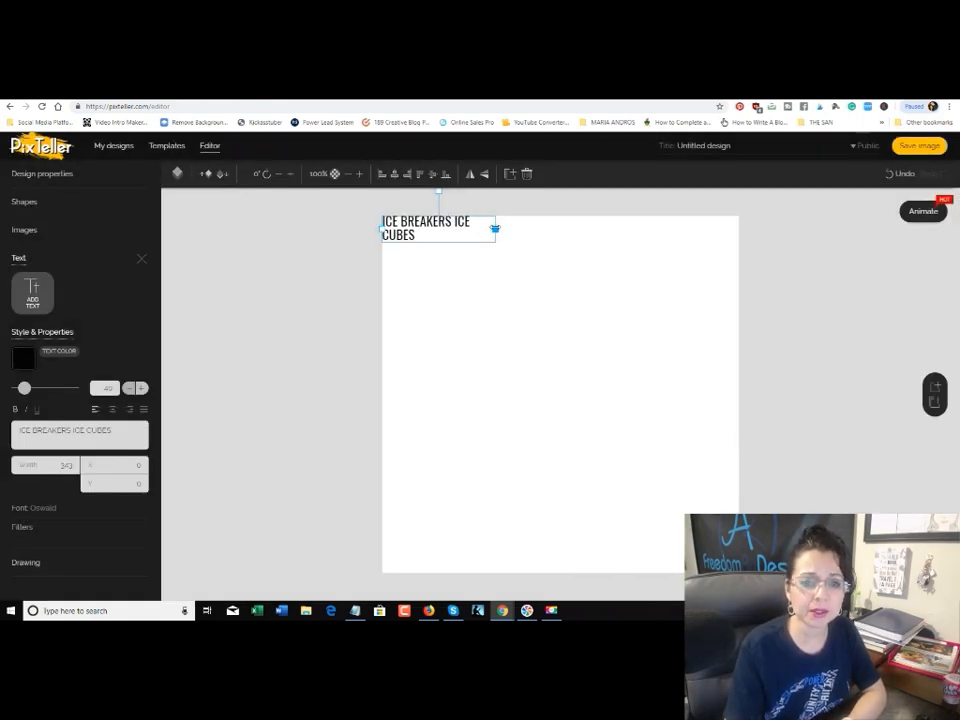
Step: Widen the text box to about 949 and move it to the middle of the canvas, about X 66, Y 404
left_click_drag(494, 229, 695, 226)
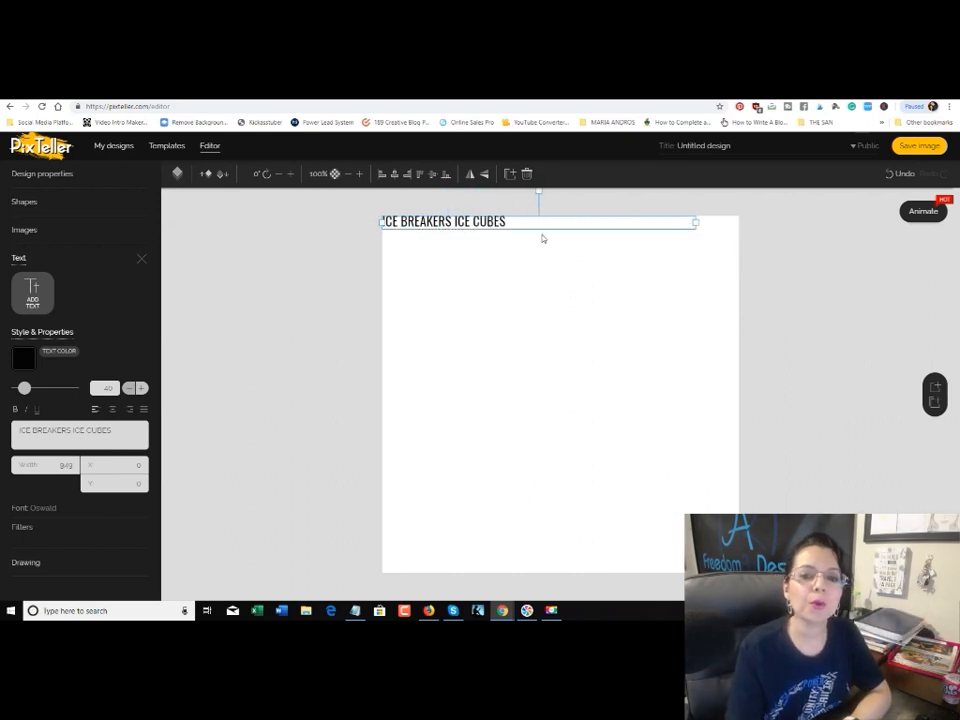
left_click_drag(545, 224, 568, 366)
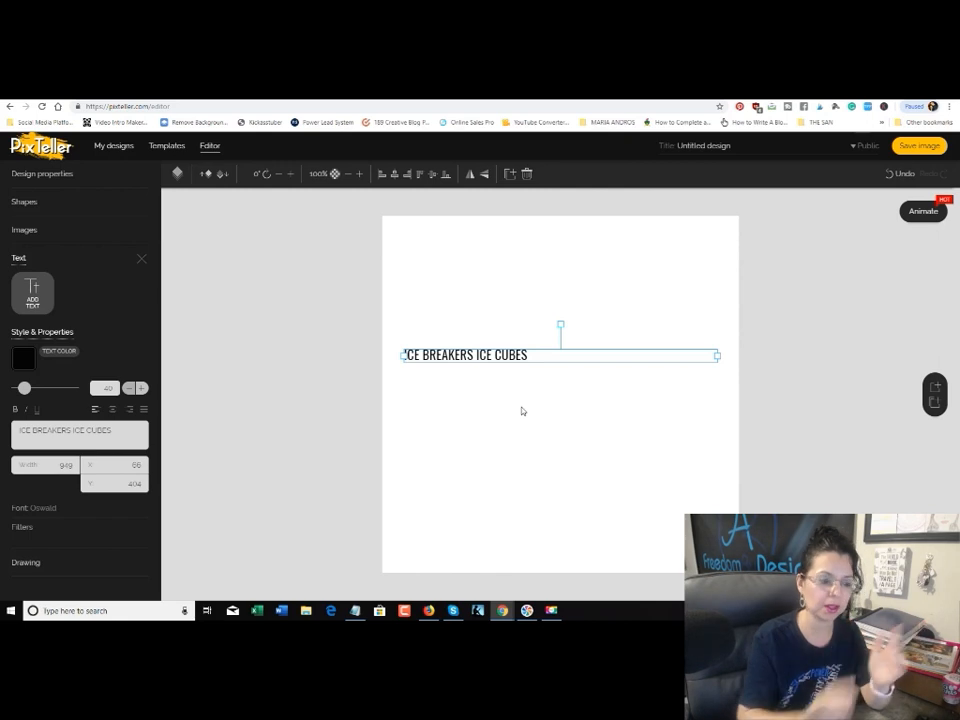
Step: Try right and justified alignment on the "ICE BREAKERS ICE CUBES" text, and settle on centre alignment
left_click(113, 410)
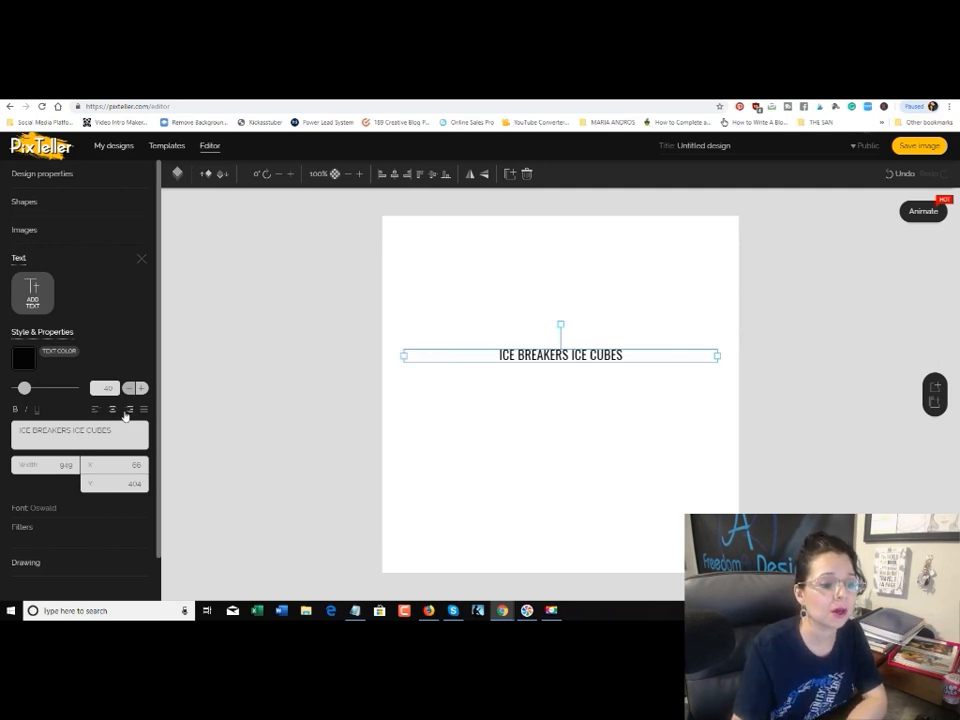
left_click(130, 410)
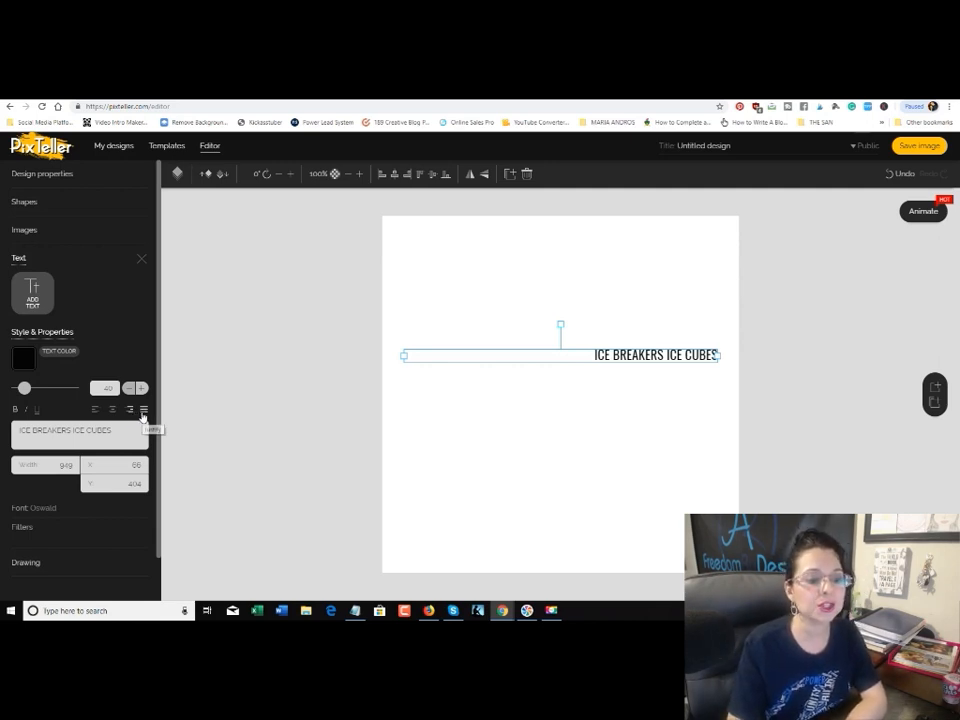
left_click(143, 411)
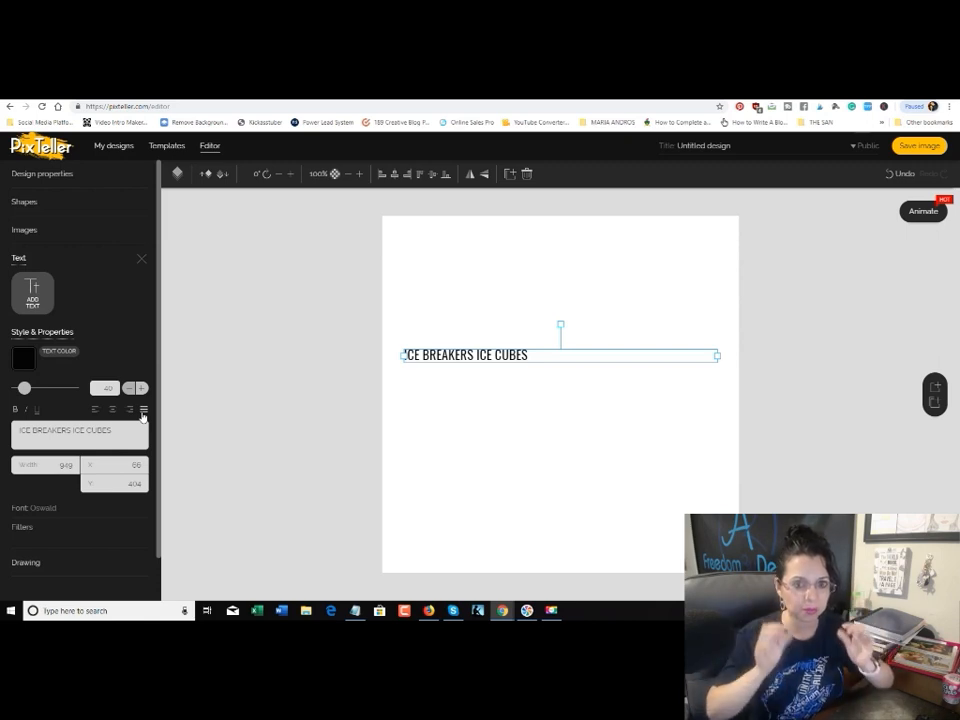
left_click(113, 409)
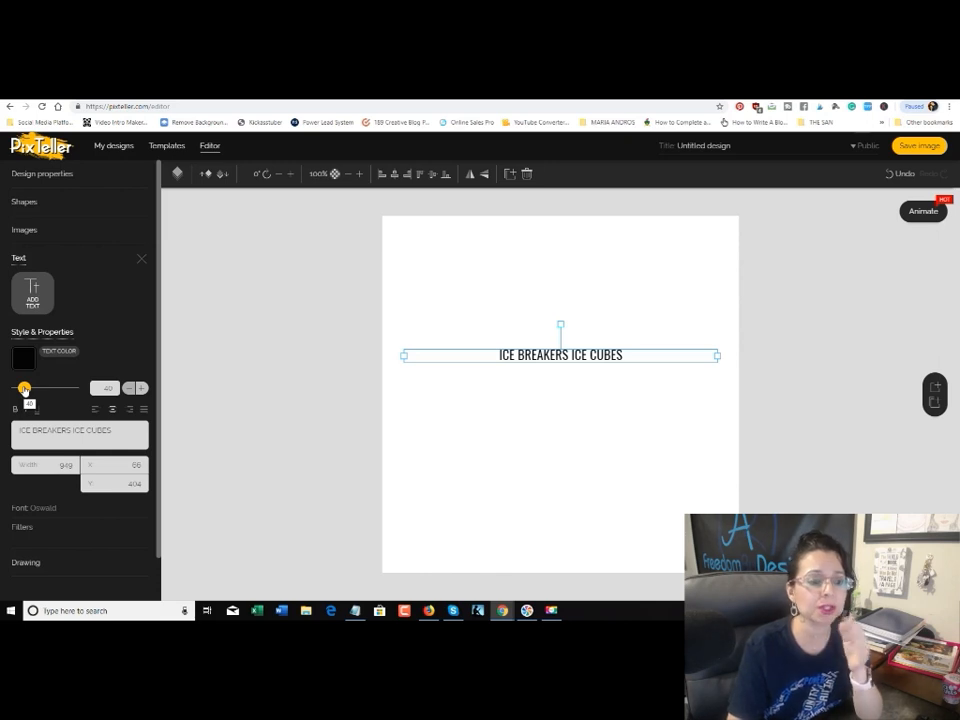
Step: Try font sizes up to 300 on the text, and set the size to 75
left_click_drag(24, 388, 77, 390)
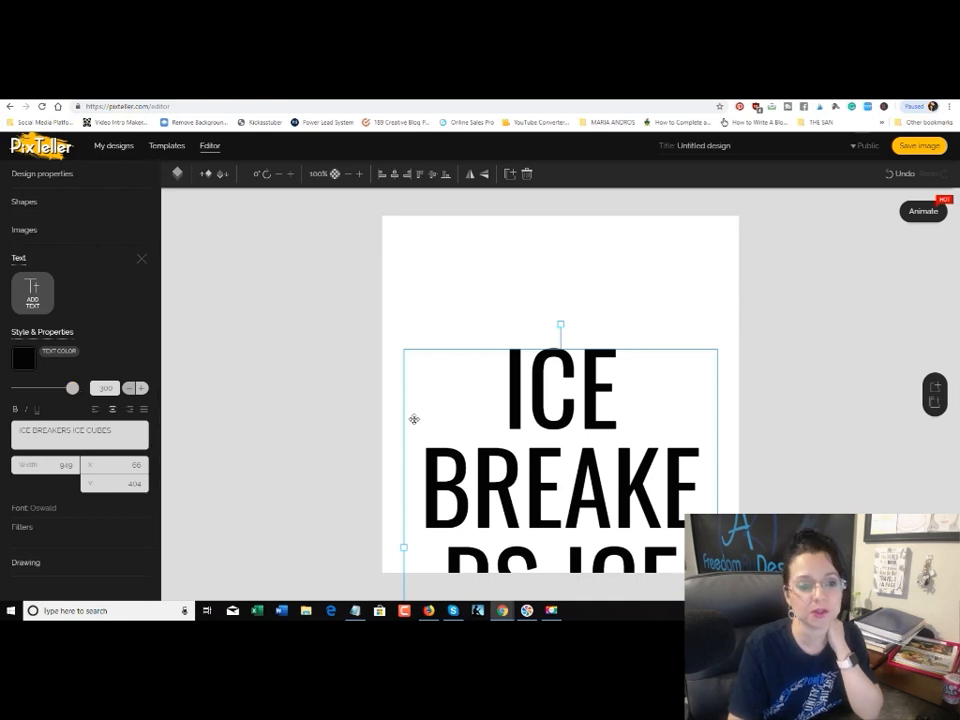
left_click(104, 388)
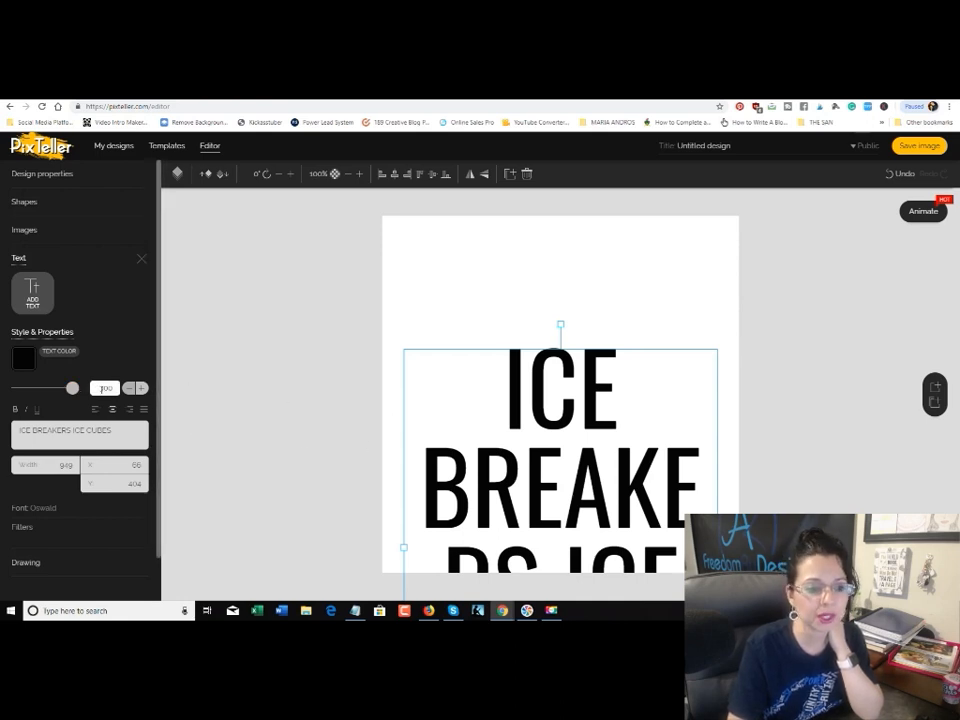
left_click_drag(71, 388, 46, 389)
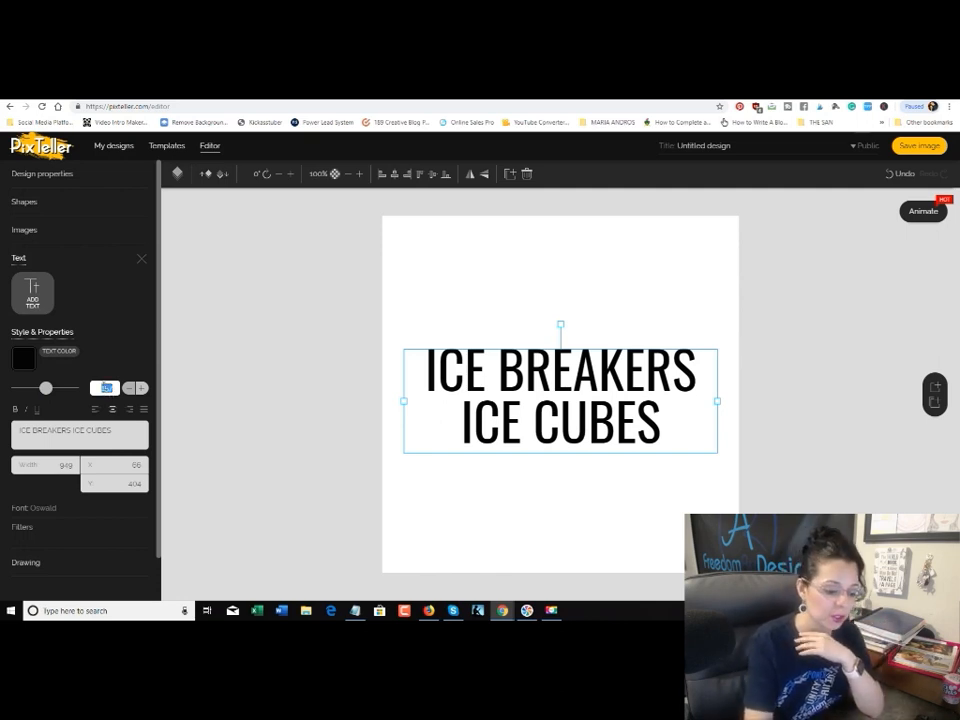
key("BackSpace")
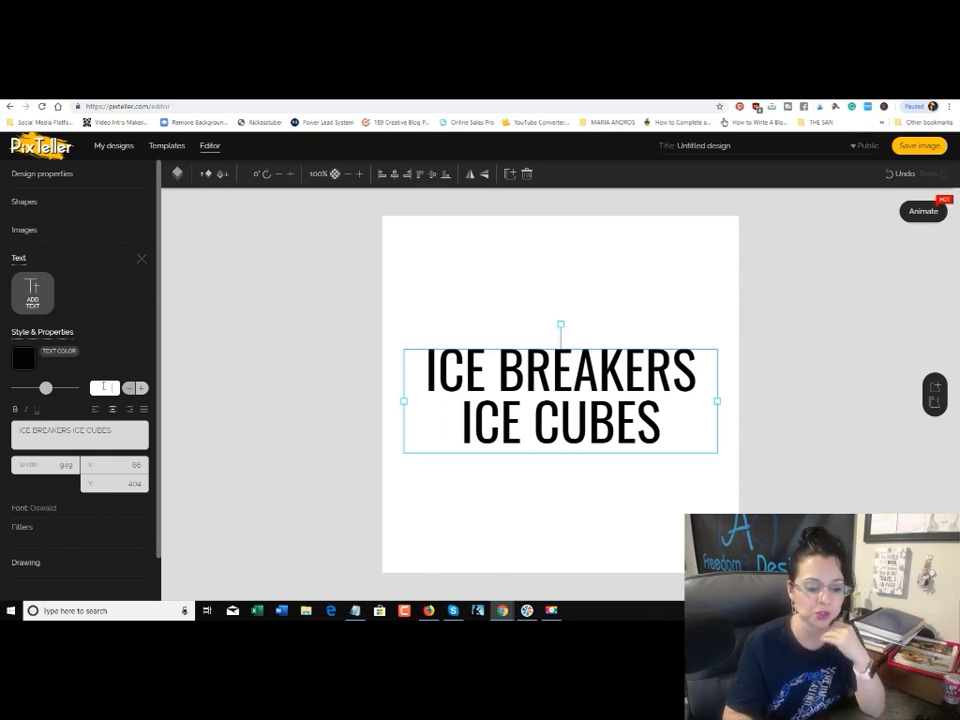
type("1")
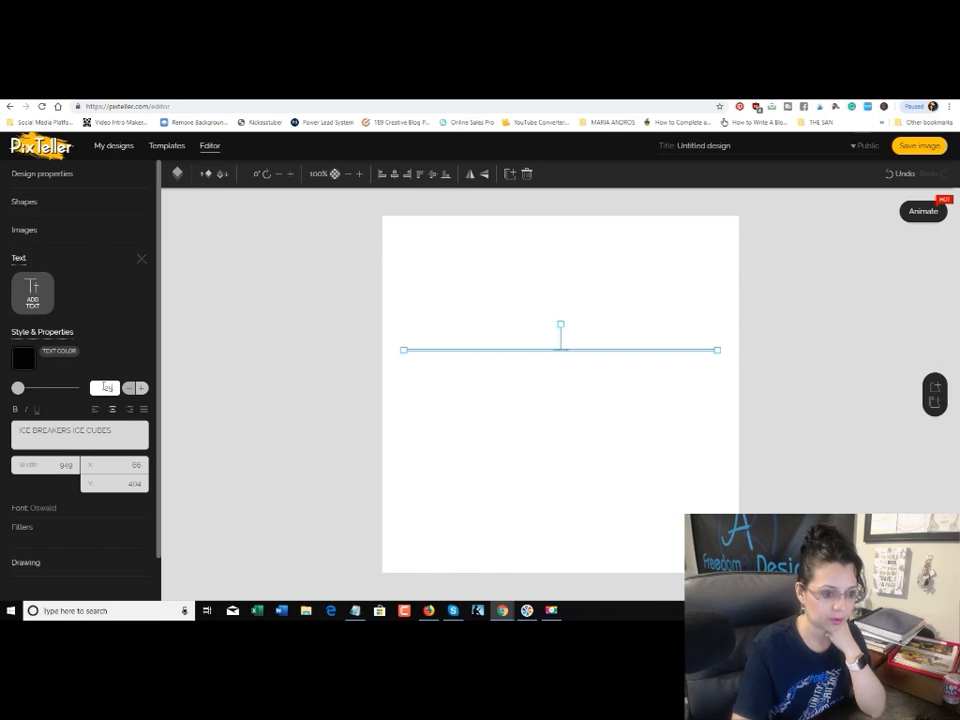
type("5")
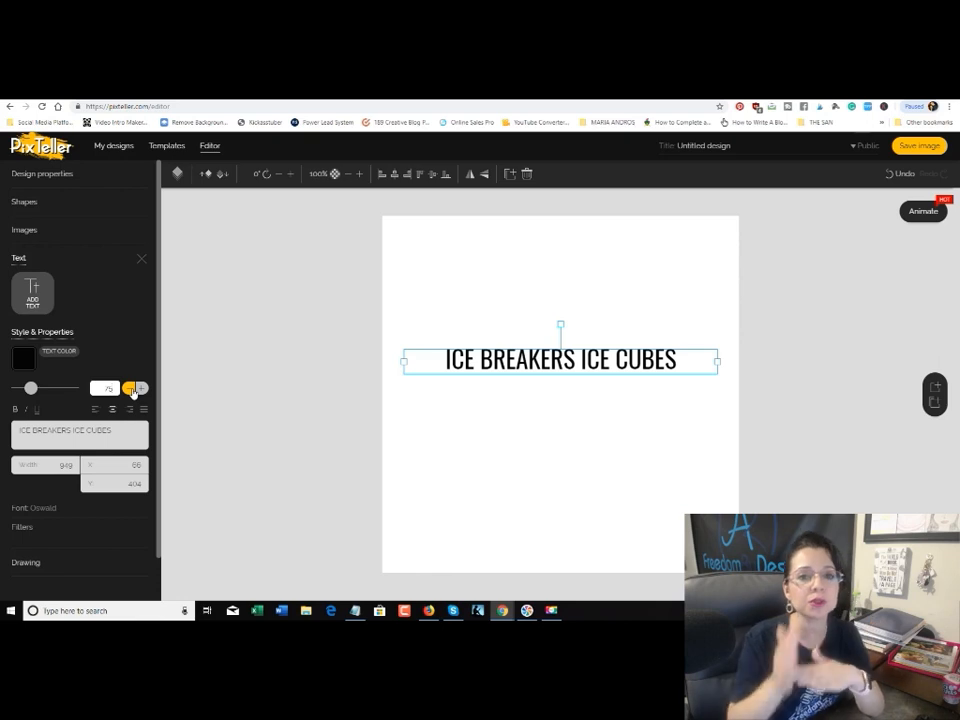
Step: Adjust the text's font size in single-unit steps, down to 72 and up to 83
left_click(132, 389)
left_click(132, 389)
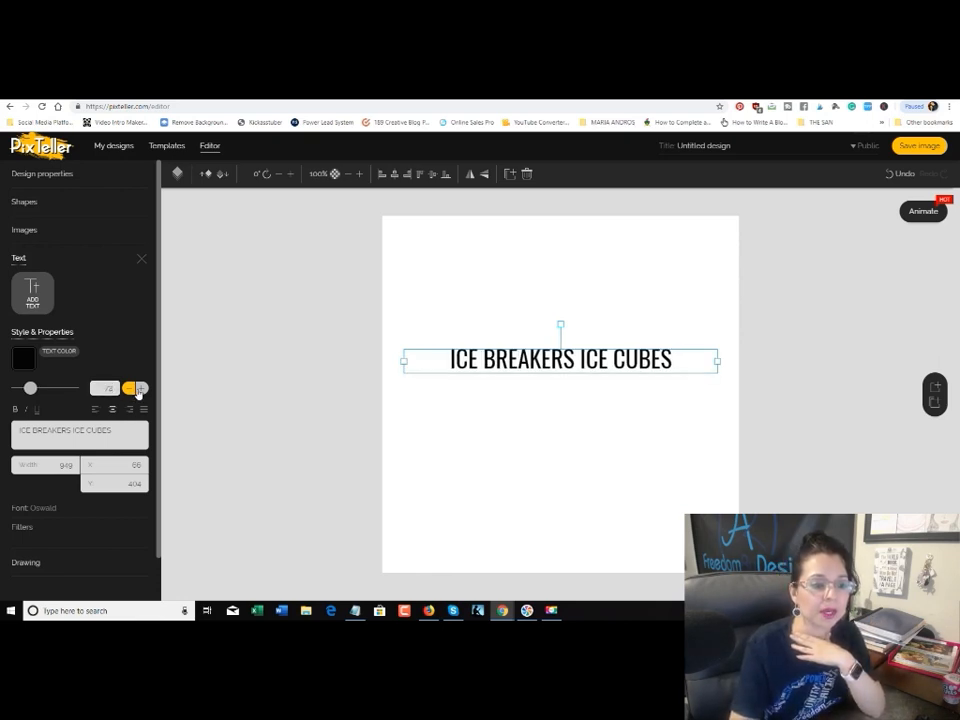
left_click(142, 389)
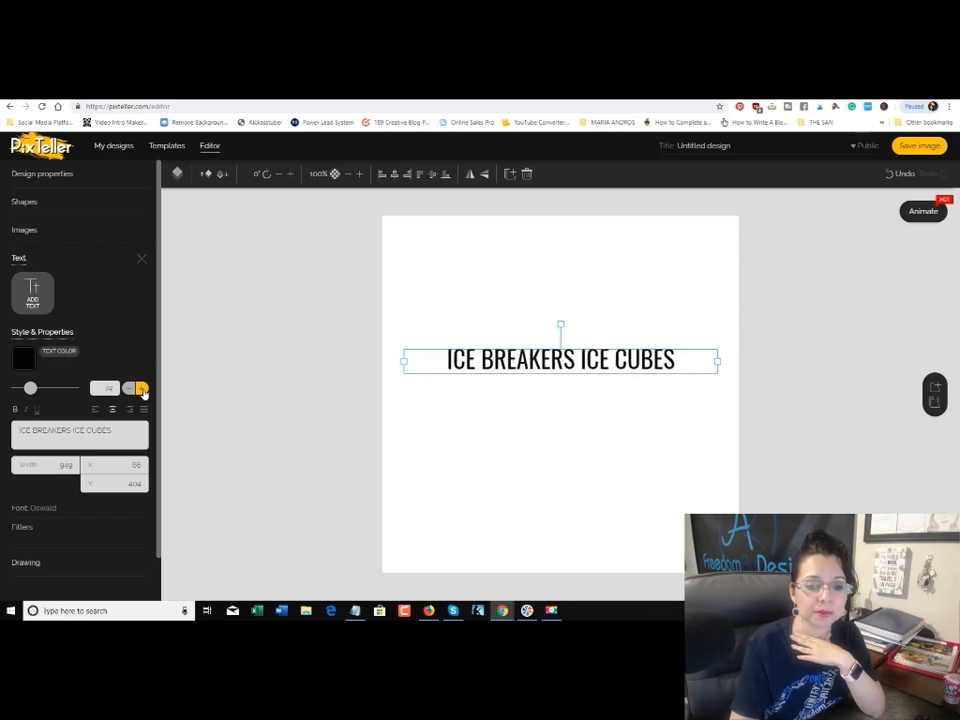
left_click(142, 389)
left_click(142, 389)
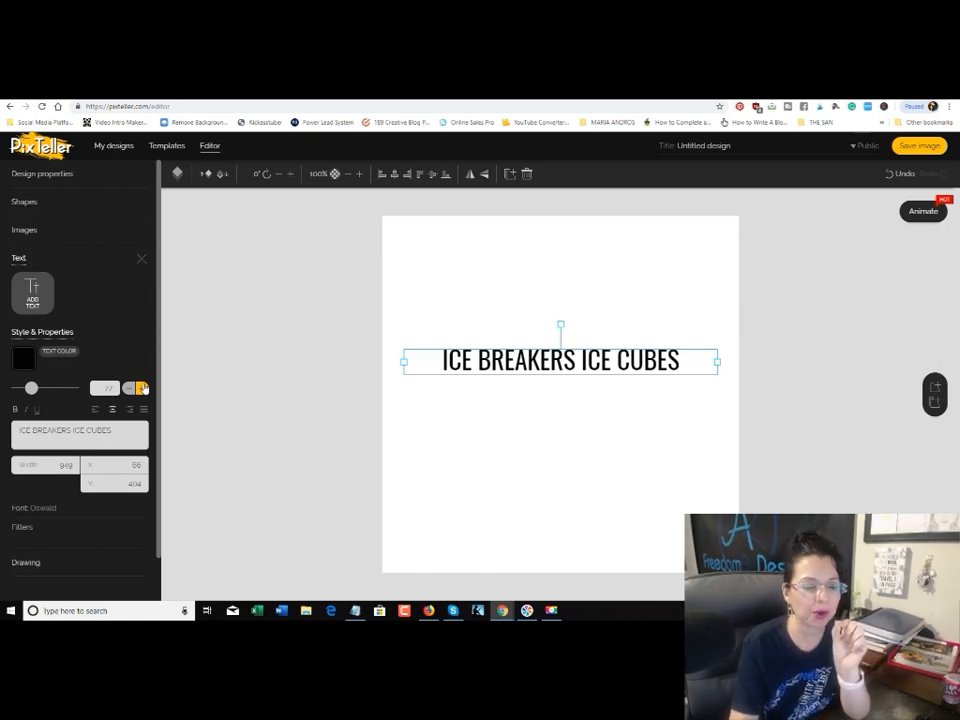
left_click(143, 388)
left_click(143, 388)
left_click(143, 388)
left_click(143, 388)
left_click(143, 388)
left_click(143, 388)
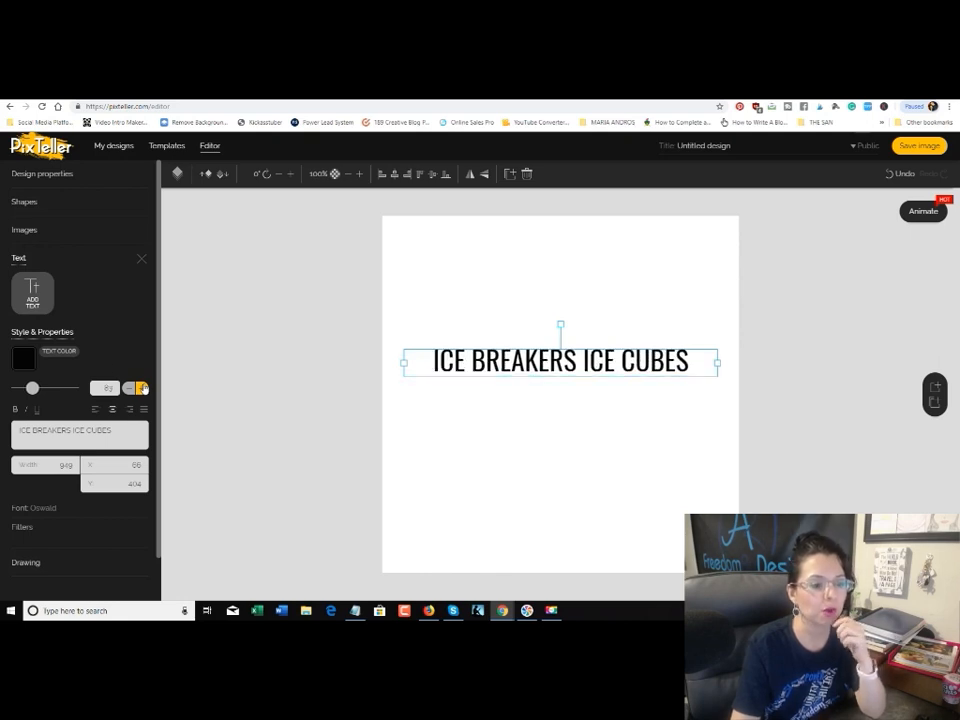
Step: Set the font size of the "ICE BREAKERS ICE CUBES" text to 100
left_click(103, 388)
double_click(103, 388)
type("1")
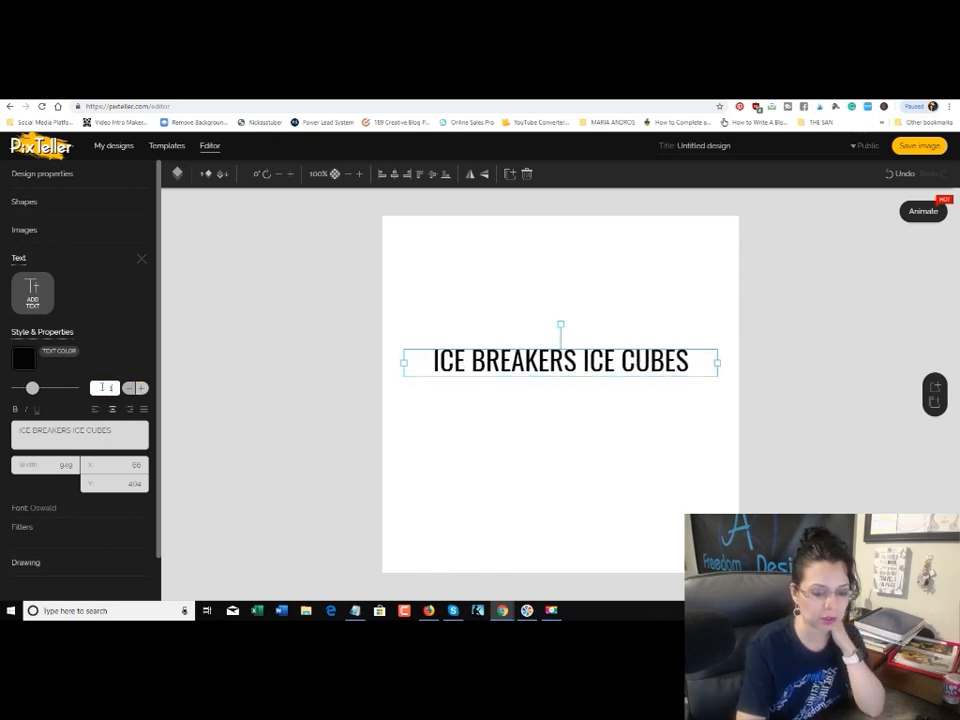
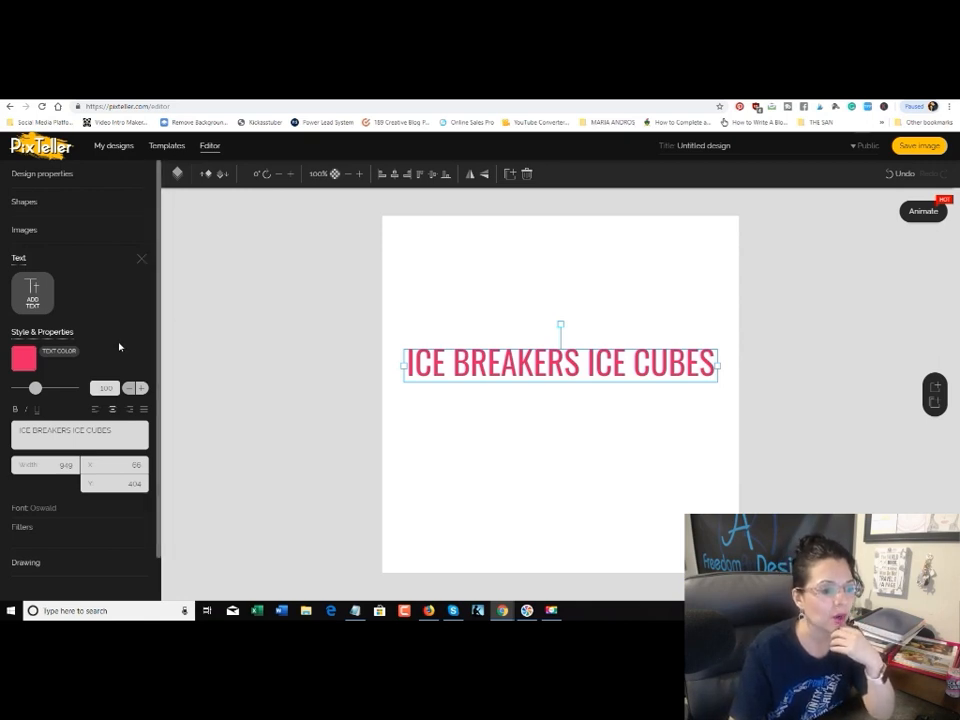
Step: Try the Monospace font Anonymous Pro on the text, and change the font to Cutive Mono
scroll(120, 345, "down", 1)
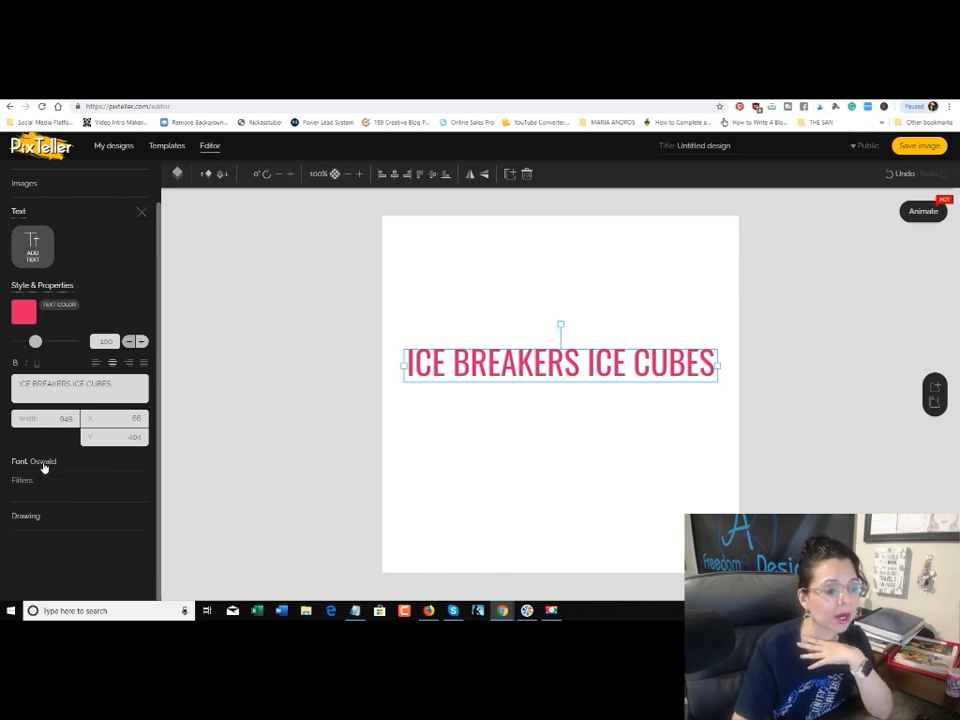
left_click(43, 465)
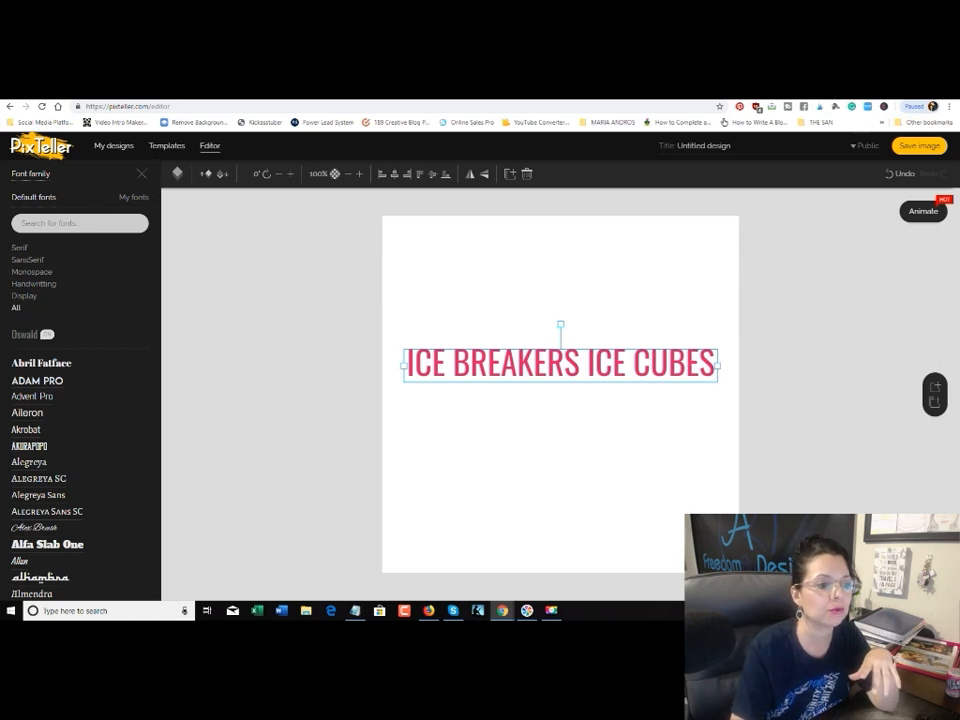
left_click(38, 273)
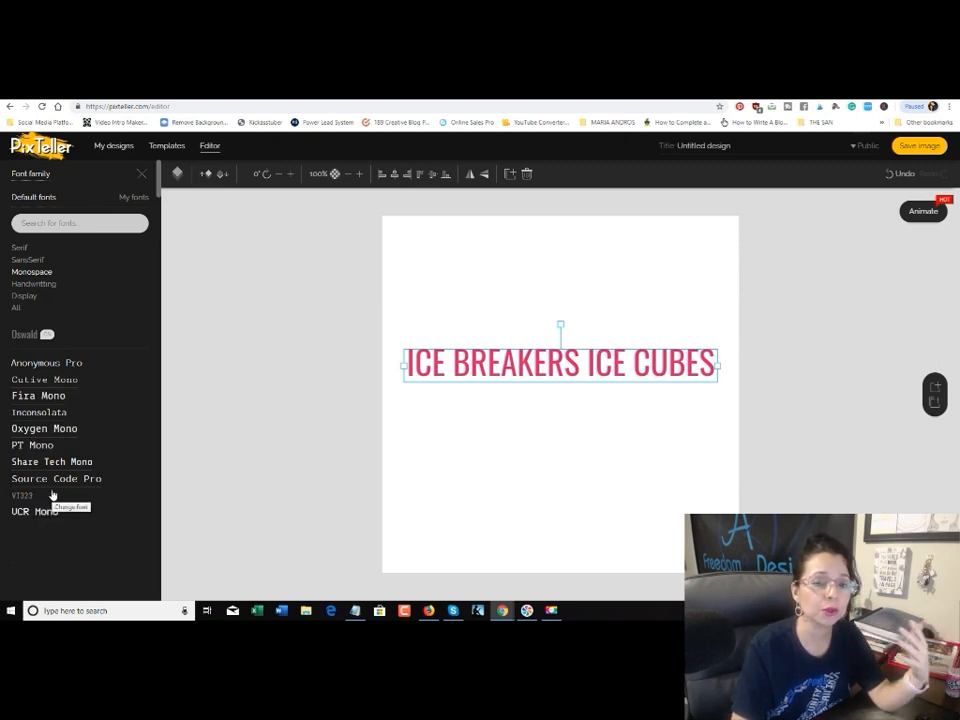
left_click(77, 370)
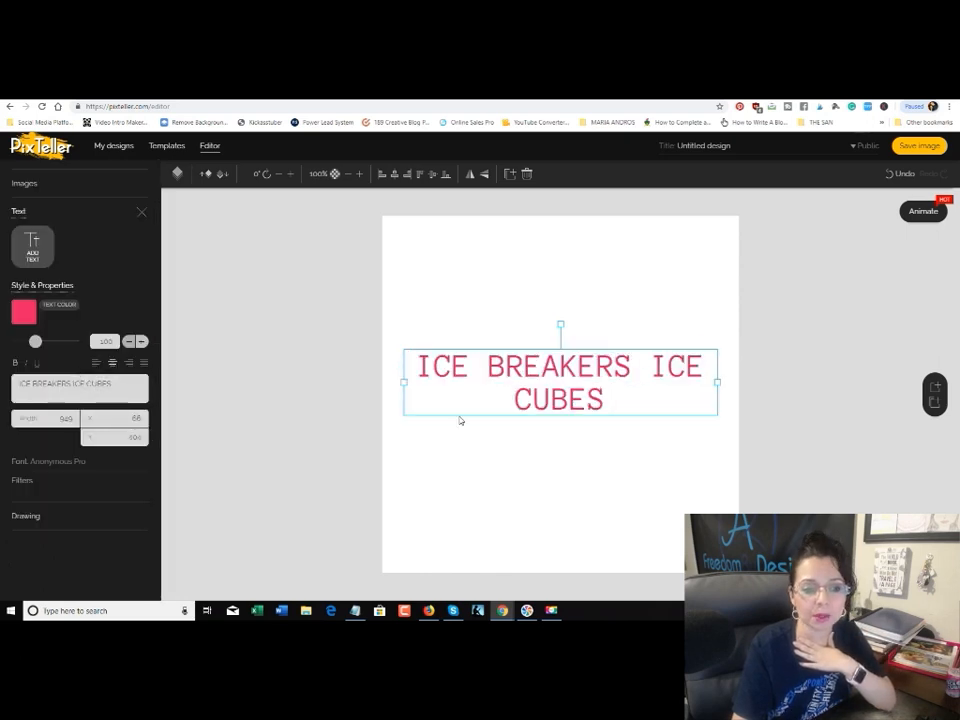
left_click(42, 461)
left_click(49, 380)
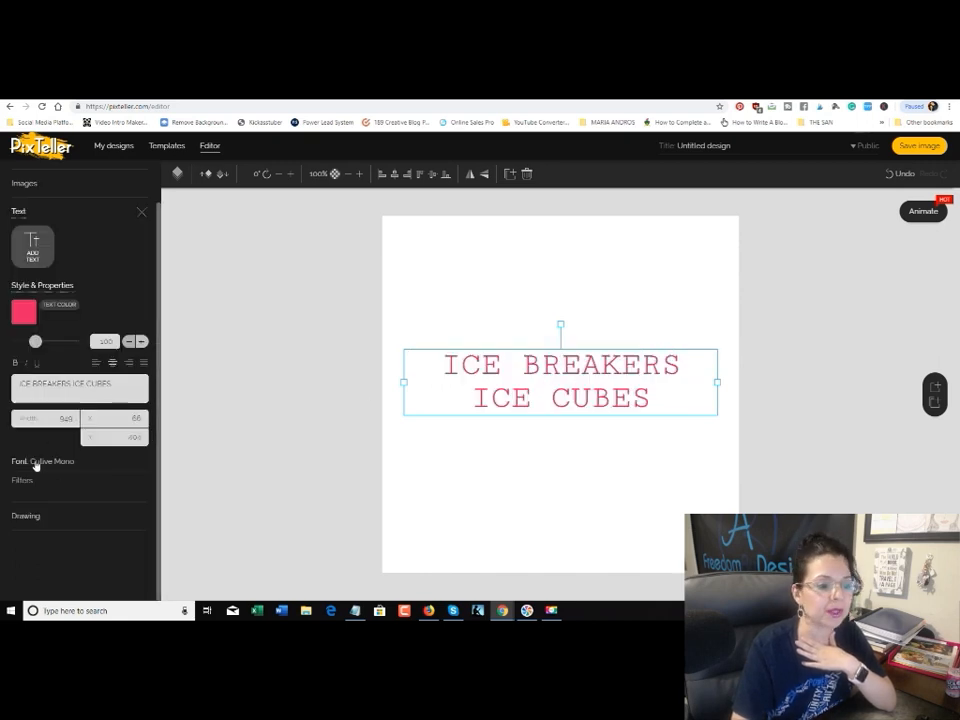
Step: Browse the Display fonts and change the font of the "ICE BREAKERS ICE CUBES" text to Intro
left_click(35, 462)
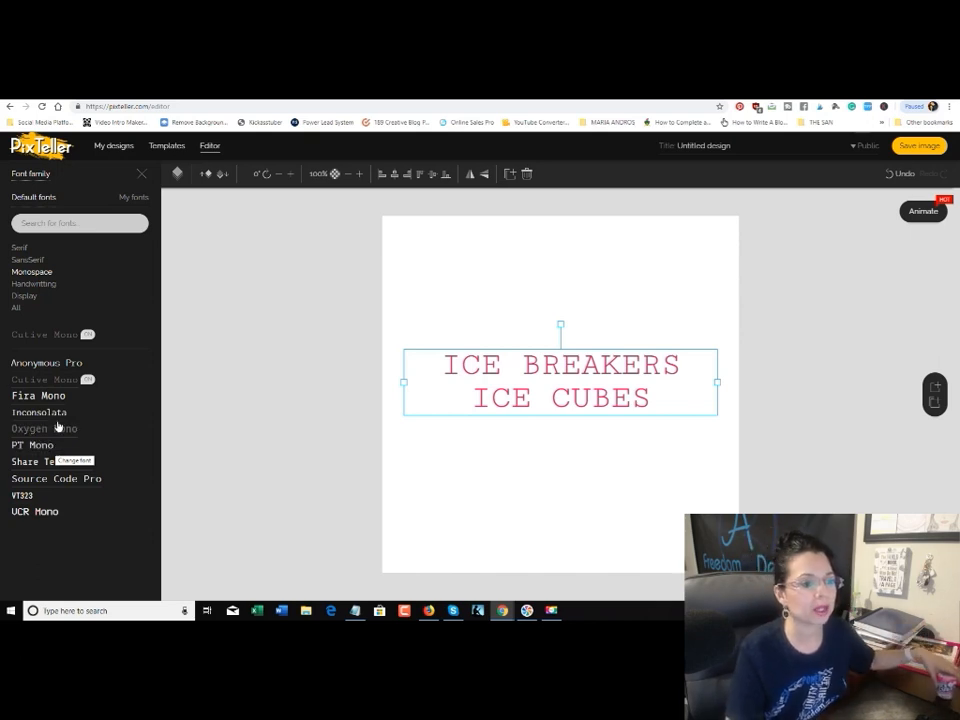
left_click(28, 297)
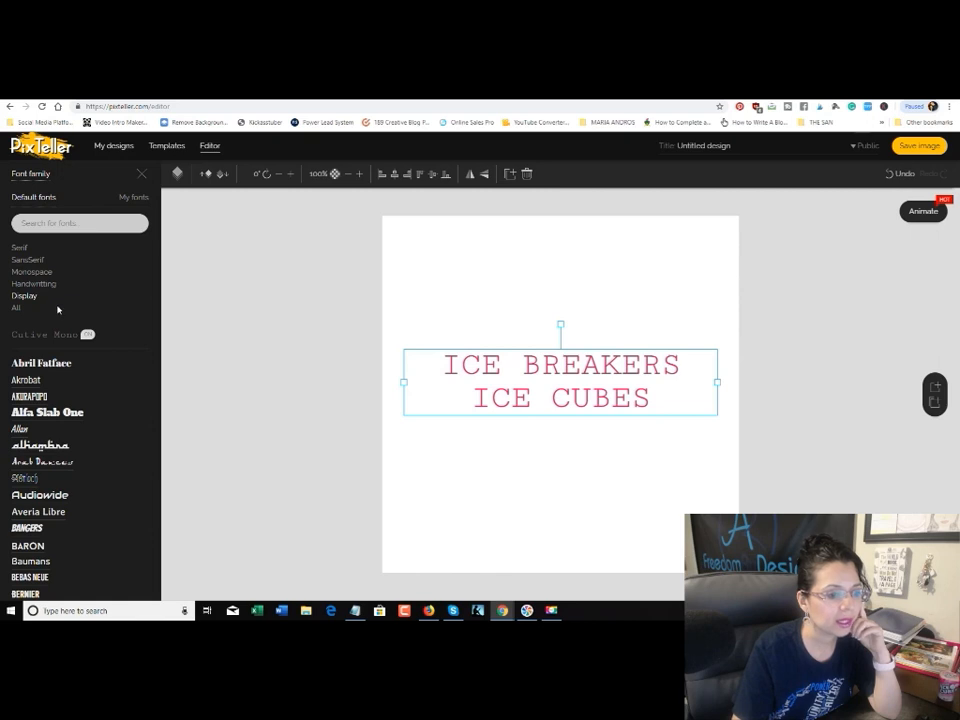
scroll(67, 346, "down", 4)
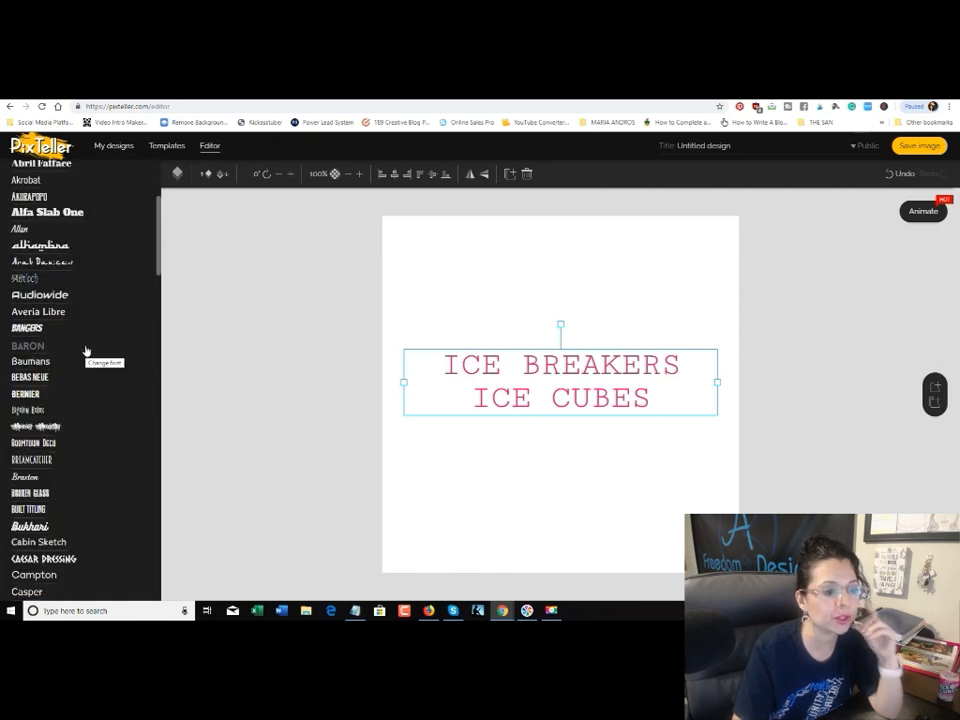
scroll(85, 350, "down", 2)
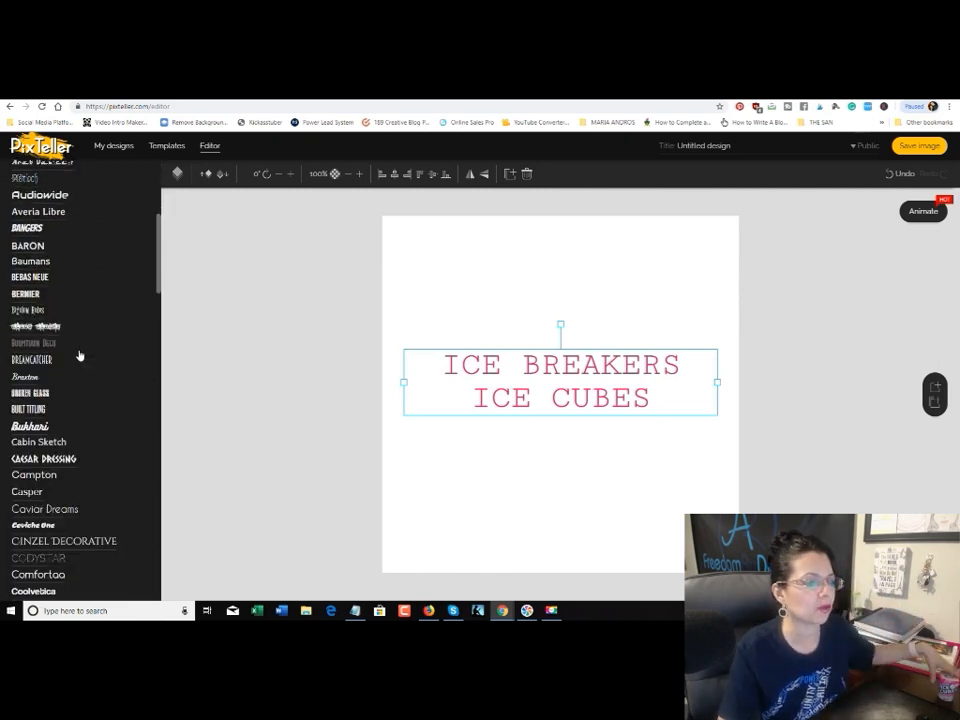
scroll(80, 353, "down", 2)
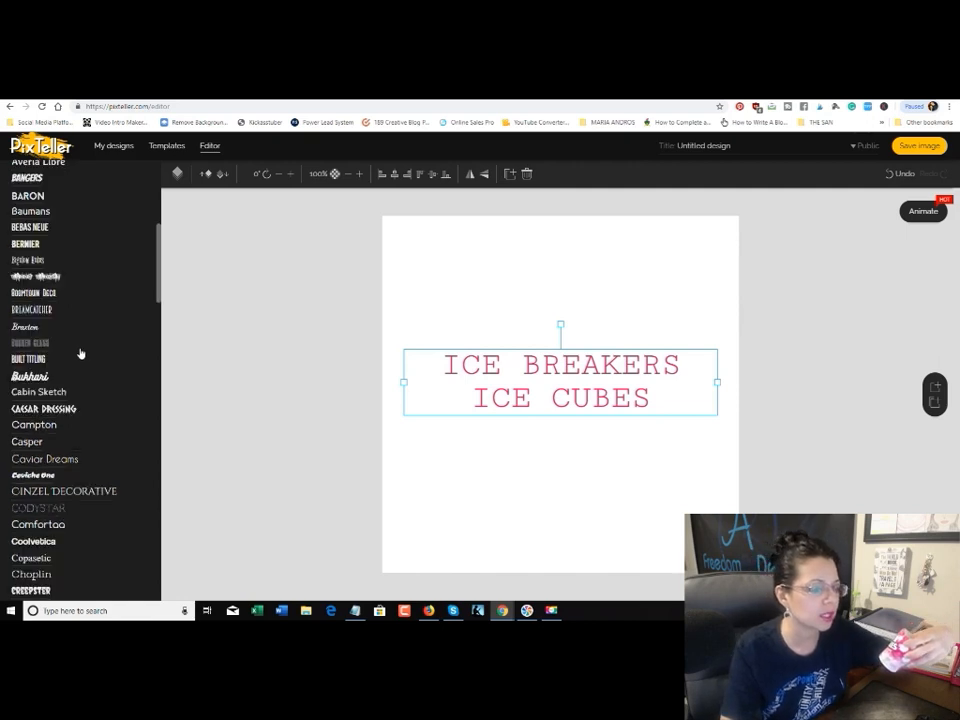
scroll(80, 353, "down", 4)
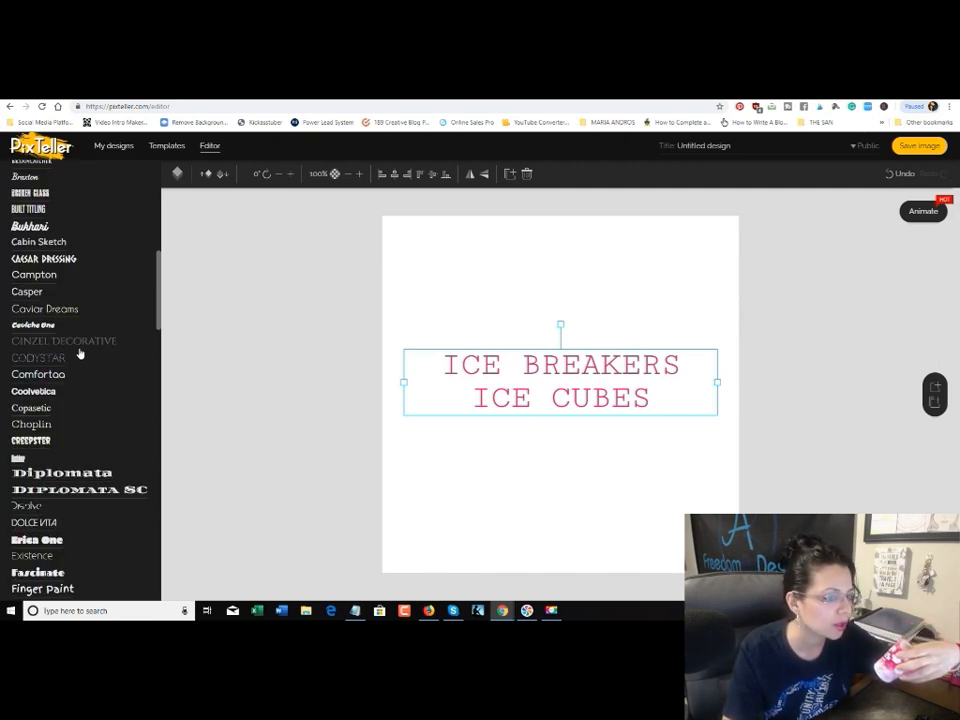
scroll(80, 353, "down", 3)
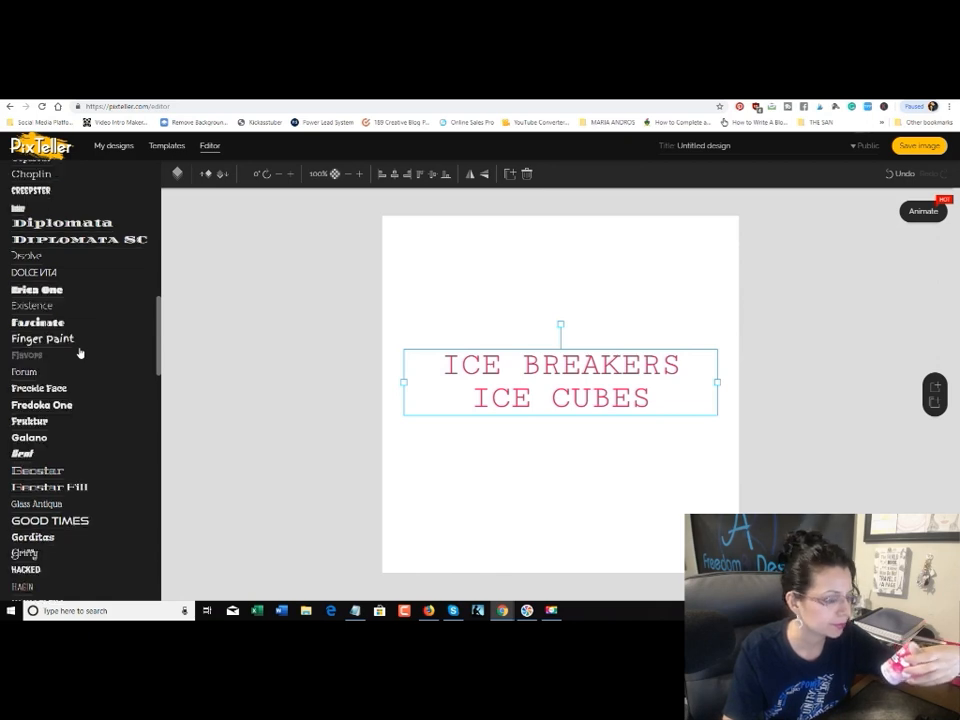
scroll(80, 353, "down", 1)
scroll(80, 353, "down", 3)
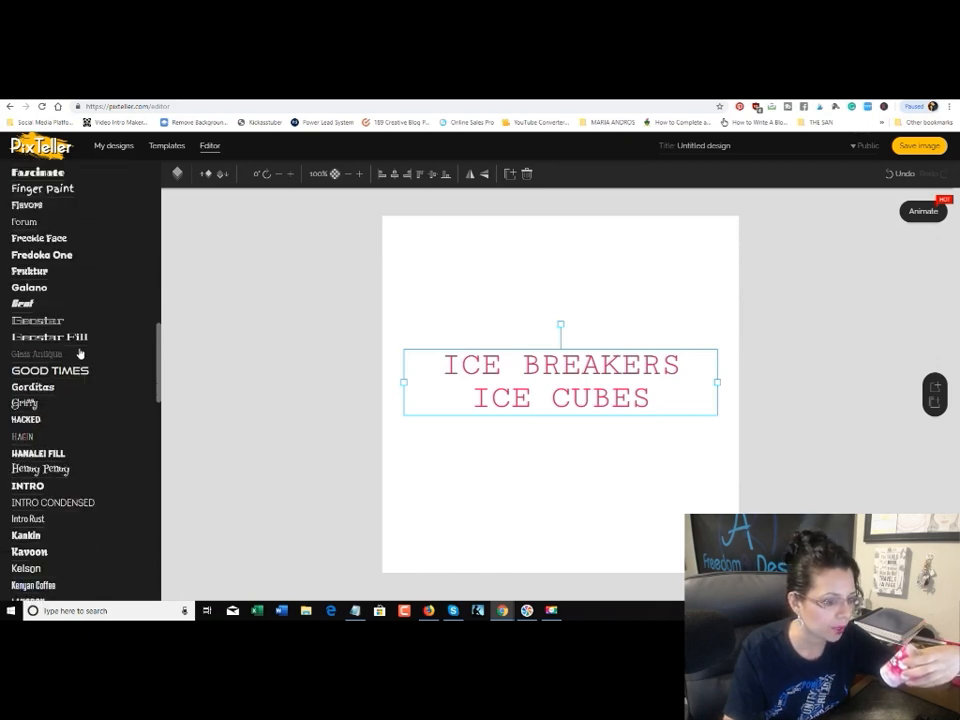
scroll(80, 353, "down", 1)
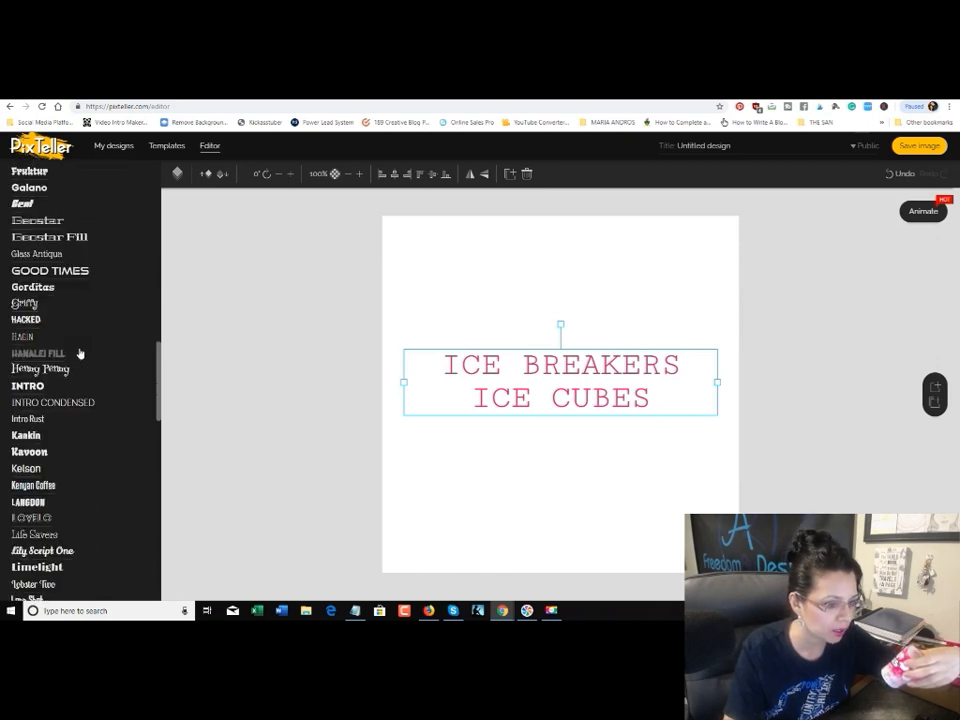
left_click(24, 386)
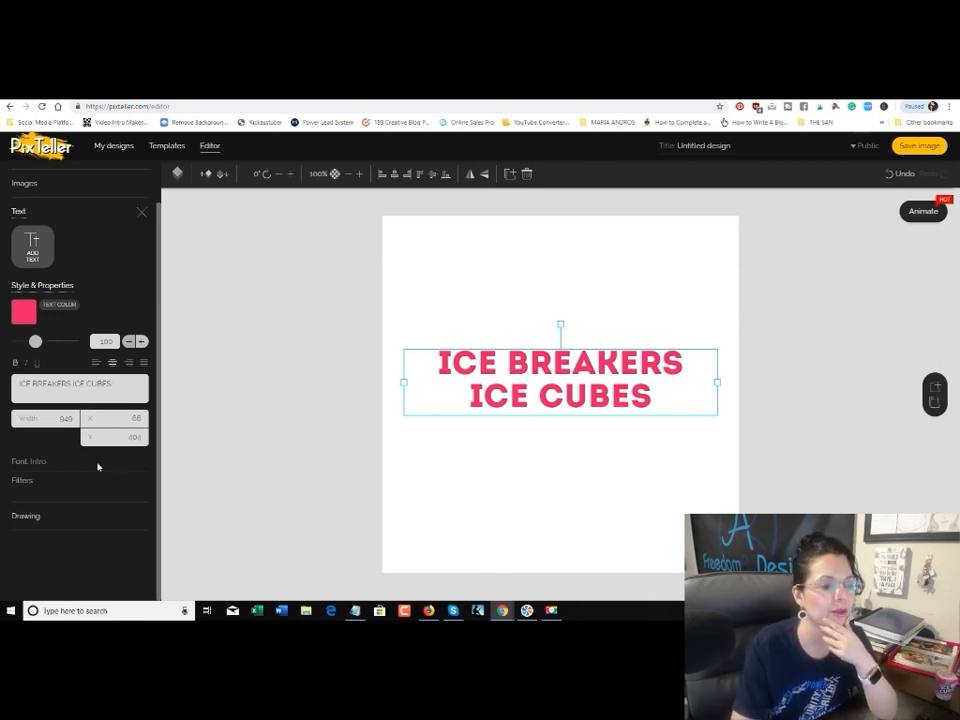
Step: Open the Shadow filter for the text and accept black as the shadow color
left_click(24, 483)
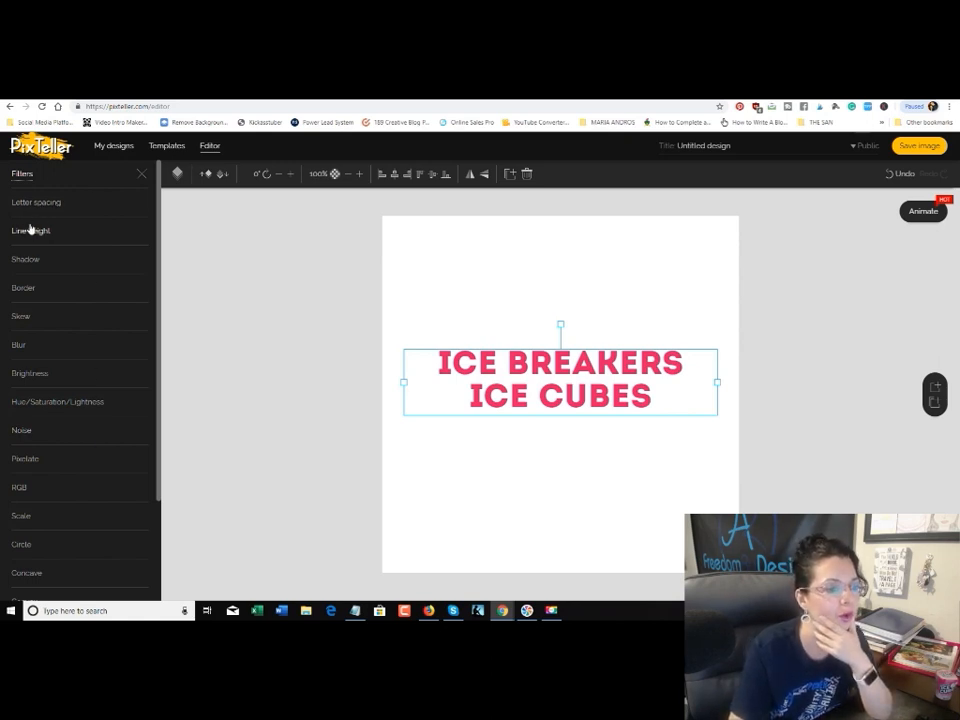
left_click(25, 260)
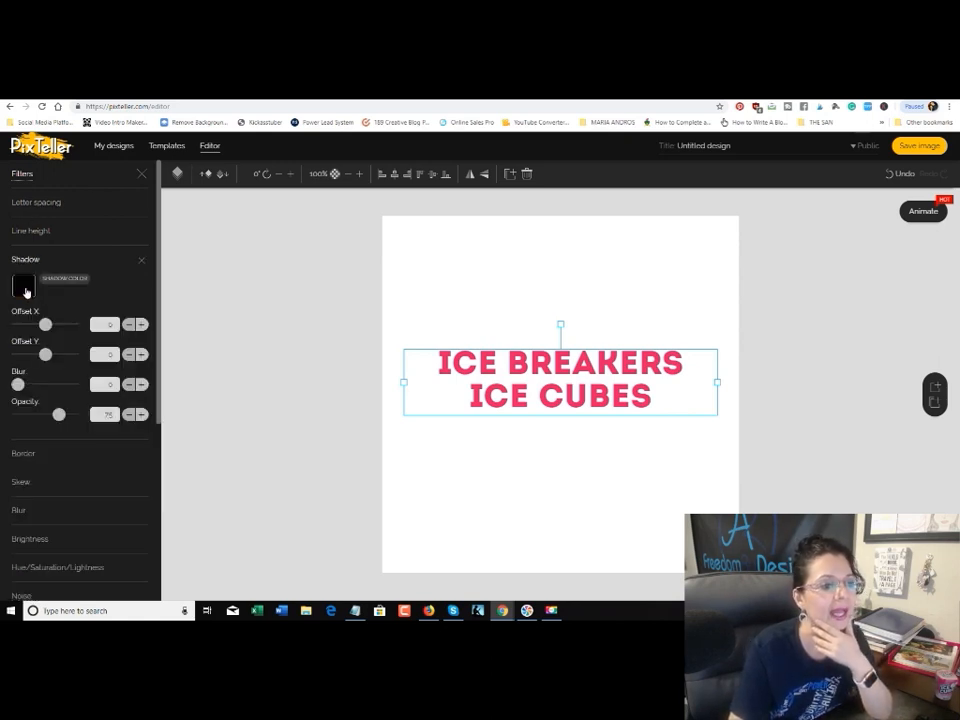
left_click(24, 287)
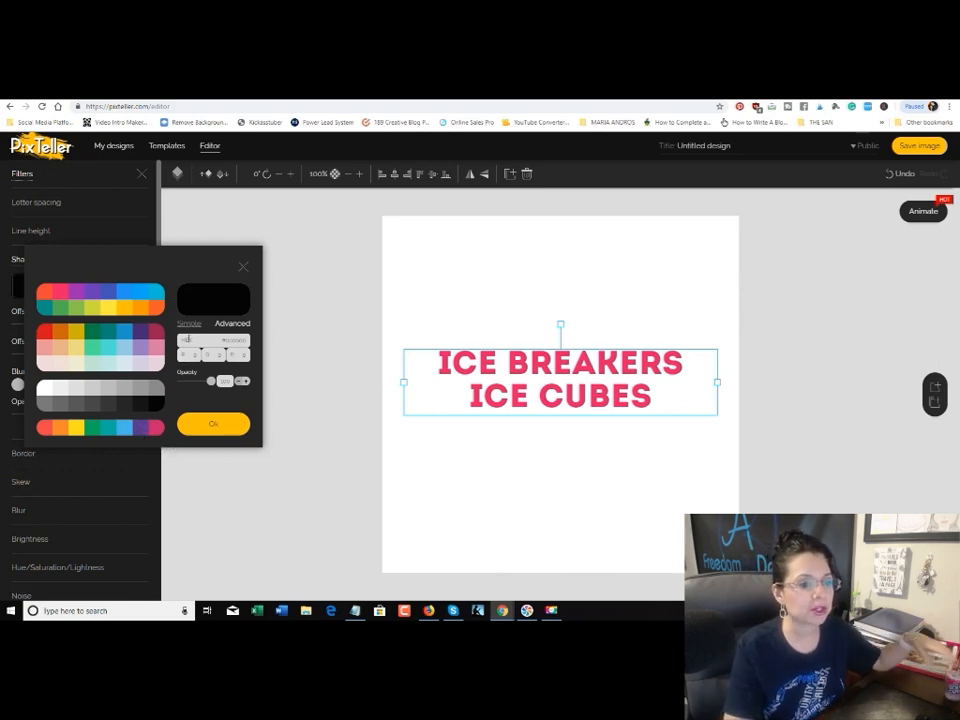
left_click(210, 425)
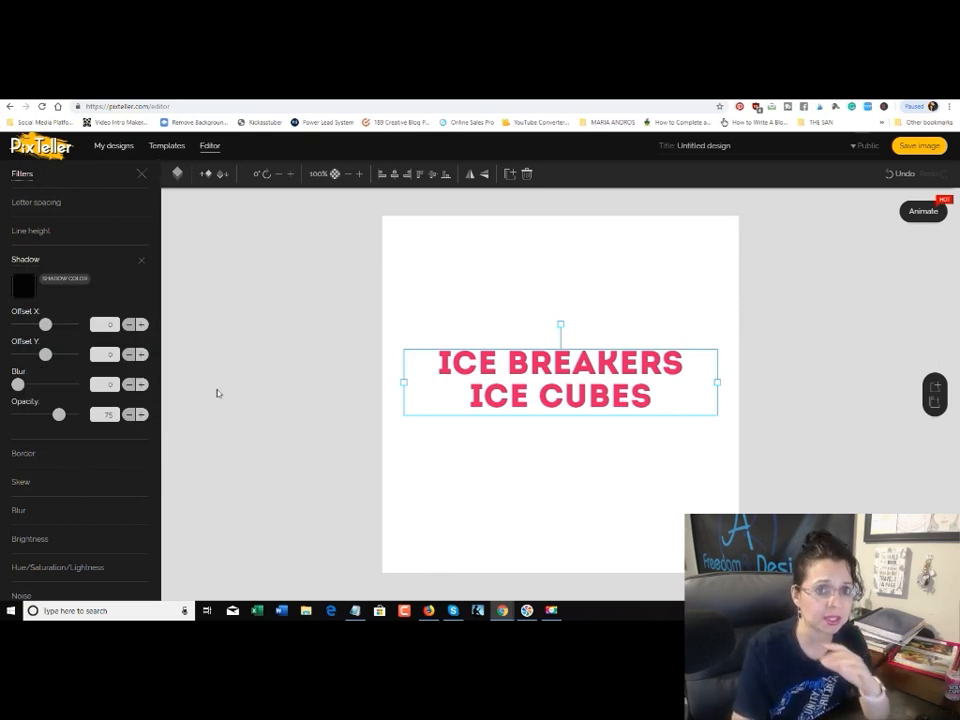
Step: Raise the shadow's Offset X in single-unit steps to 11, and lower it to 1
left_click(142, 326)
left_click(142, 326)
left_click(142, 326)
left_click(142, 326)
left_click(142, 326)
left_click(142, 326)
left_click(142, 326)
left_click(142, 326)
left_click(142, 326)
left_click(142, 326)
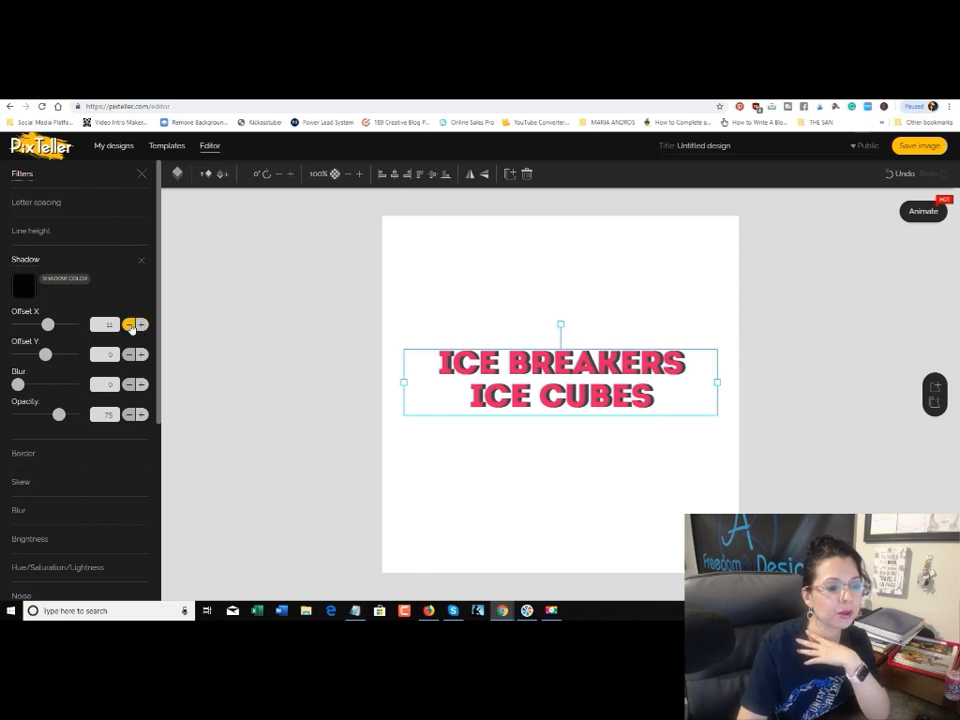
left_click(129, 325)
left_click(129, 325)
left_click(129, 325)
left_click(129, 325)
left_click(129, 325)
left_click(129, 325)
left_click(129, 325)
left_click(129, 325)
left_click(129, 325)
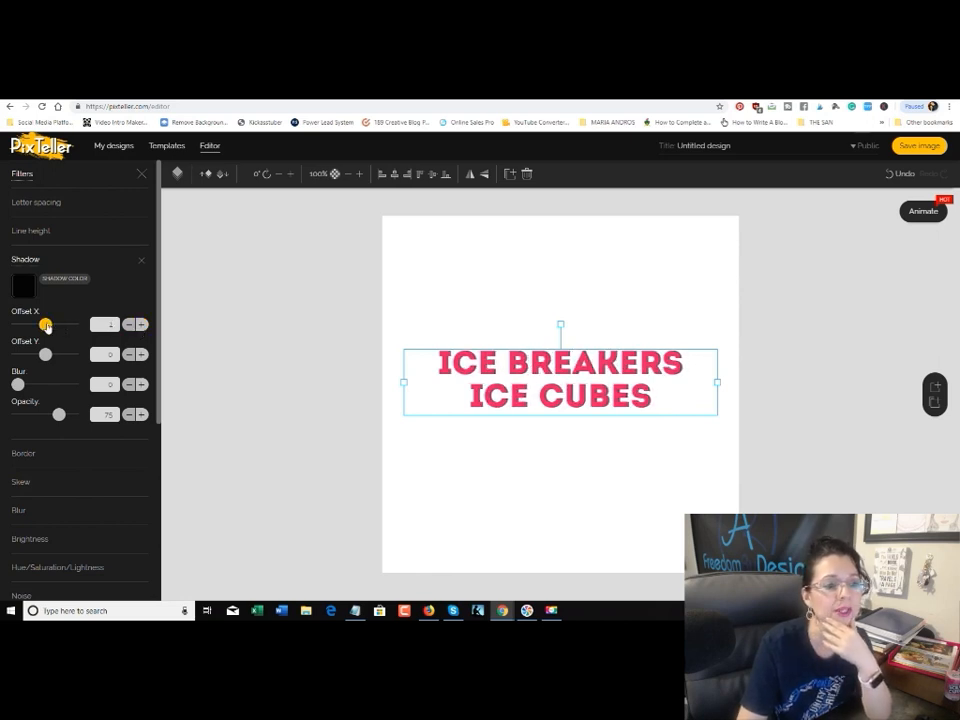
Step: Try the shadow's Offset X at 100 and -100, and set it to -10
left_click_drag(46, 325, 72, 325)
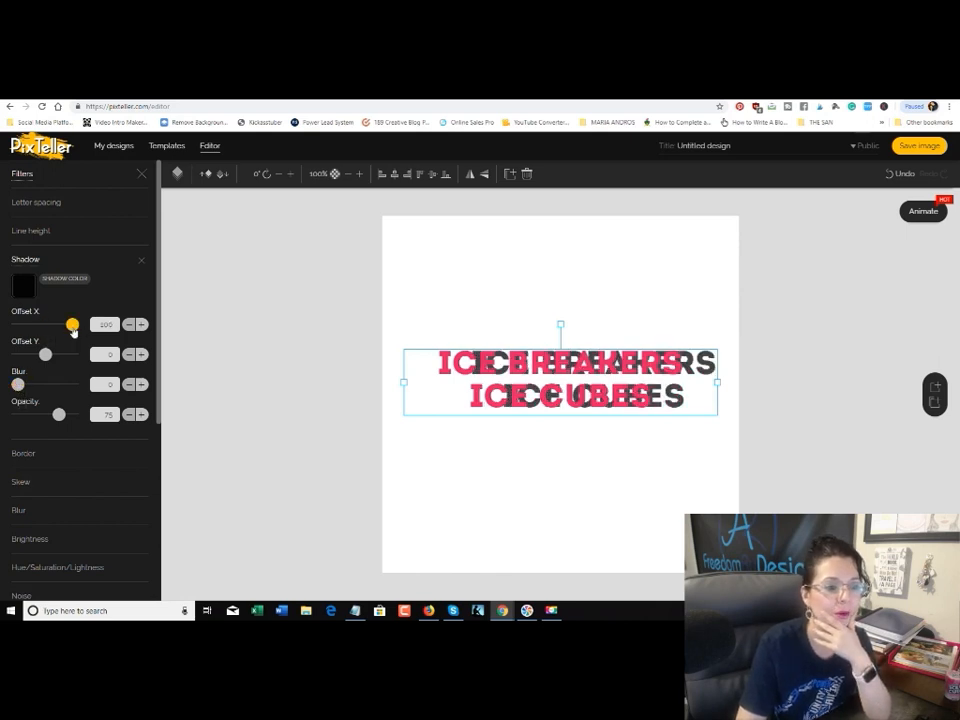
left_click_drag(72, 325, 5, 328)
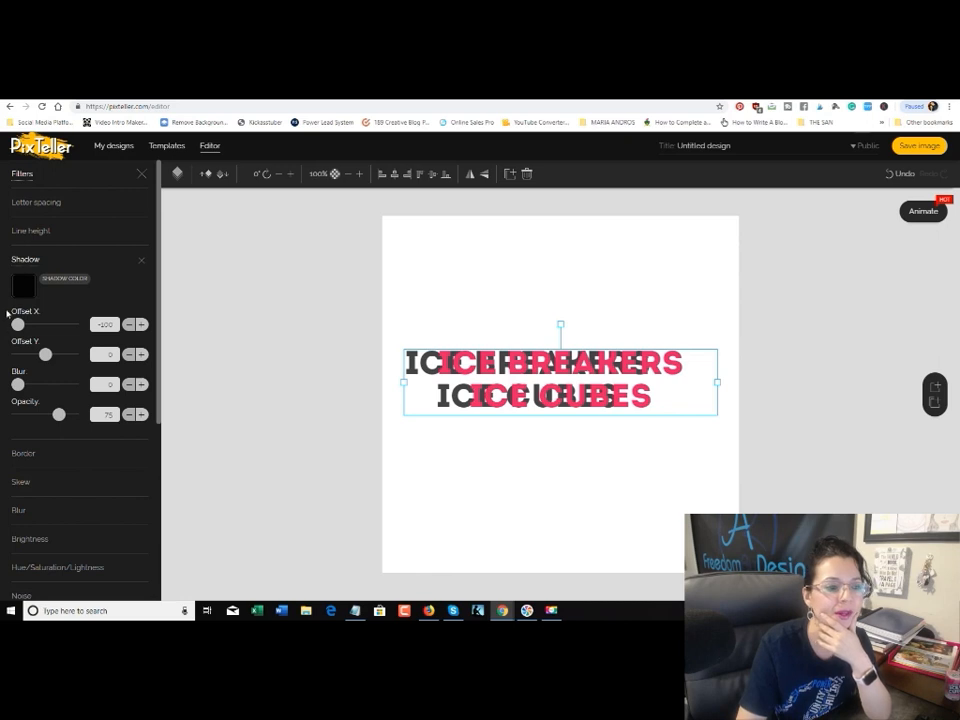
left_click_drag(26, 325, 43, 326)
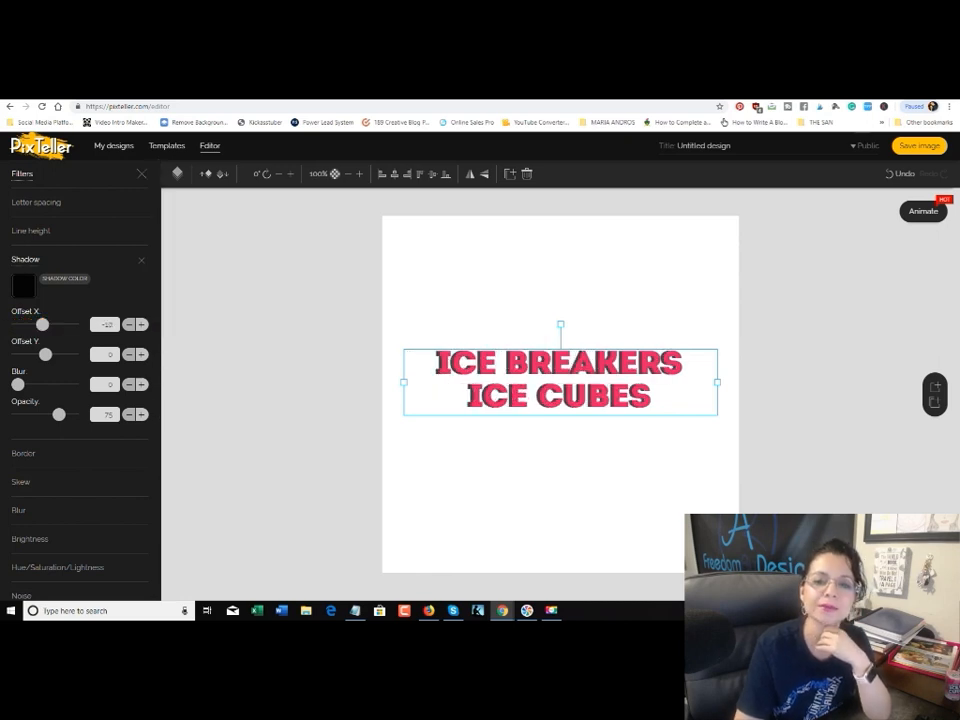
Step: Try shadow Offset Y values between -100 and 100, and set Offset Y to 3 and the shadow's Blur to 4
left_click_drag(45, 354, 44, 357)
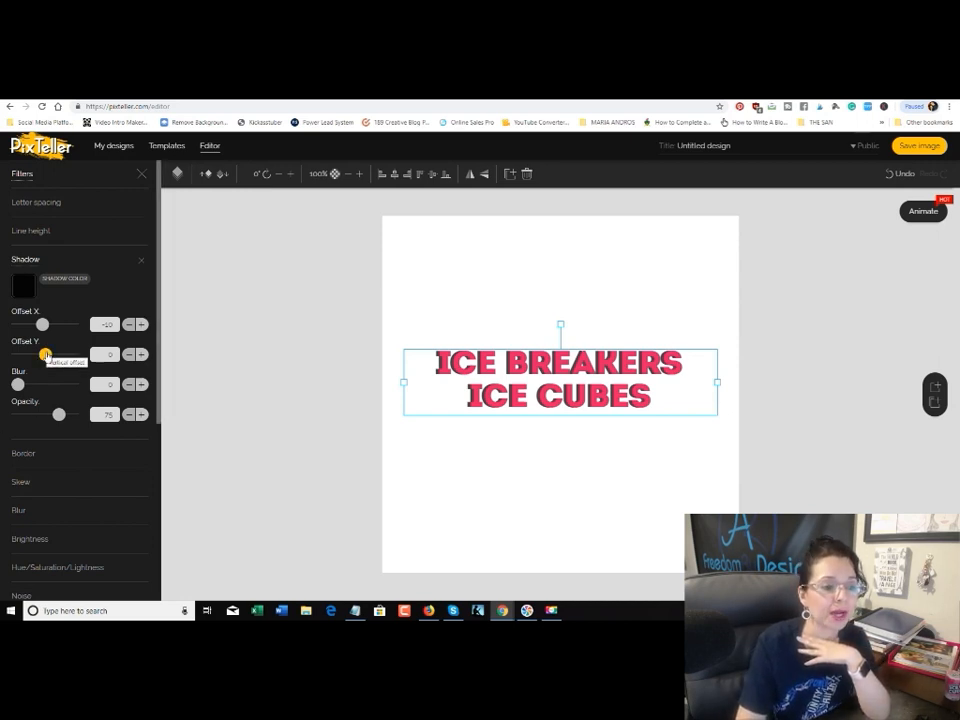
left_click_drag(45, 355, 13, 354)
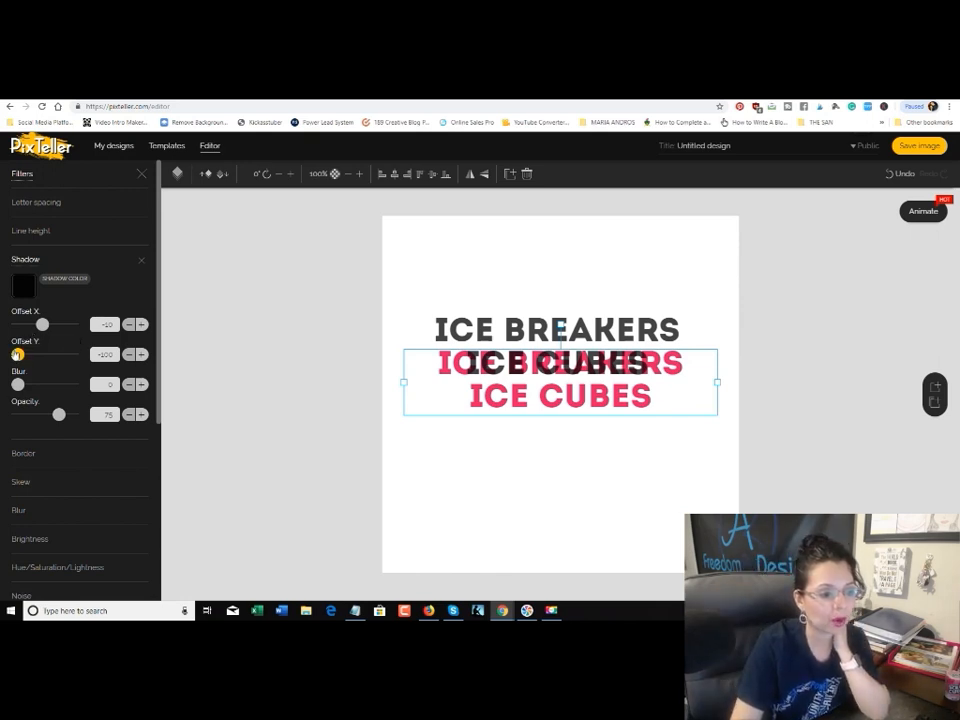
left_click_drag(17, 354, 72, 354)
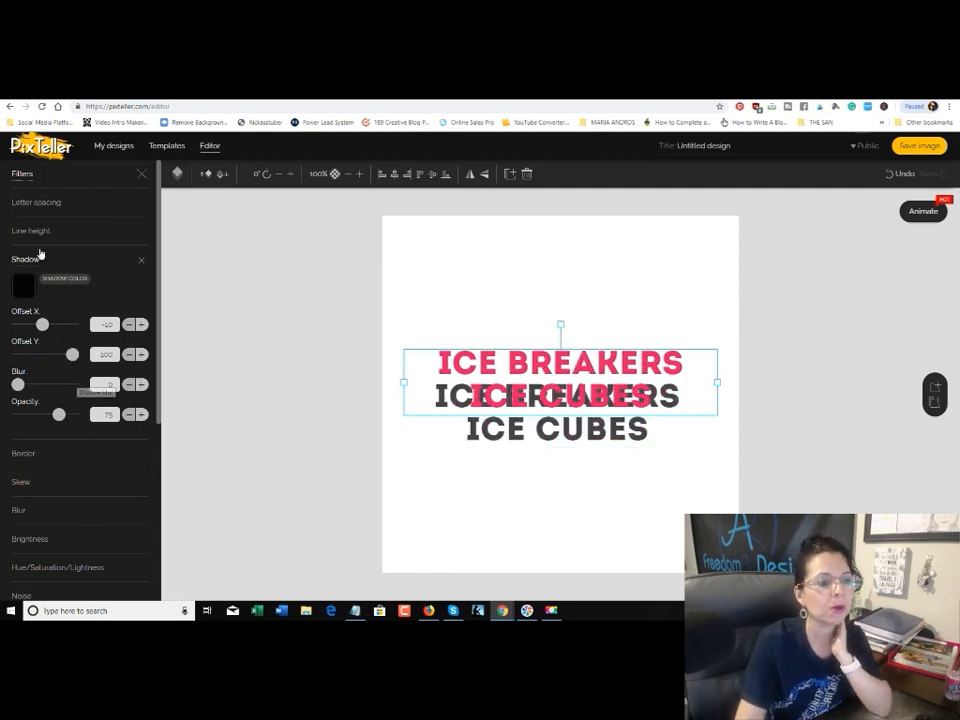
left_click_drag(74, 356, 49, 355)
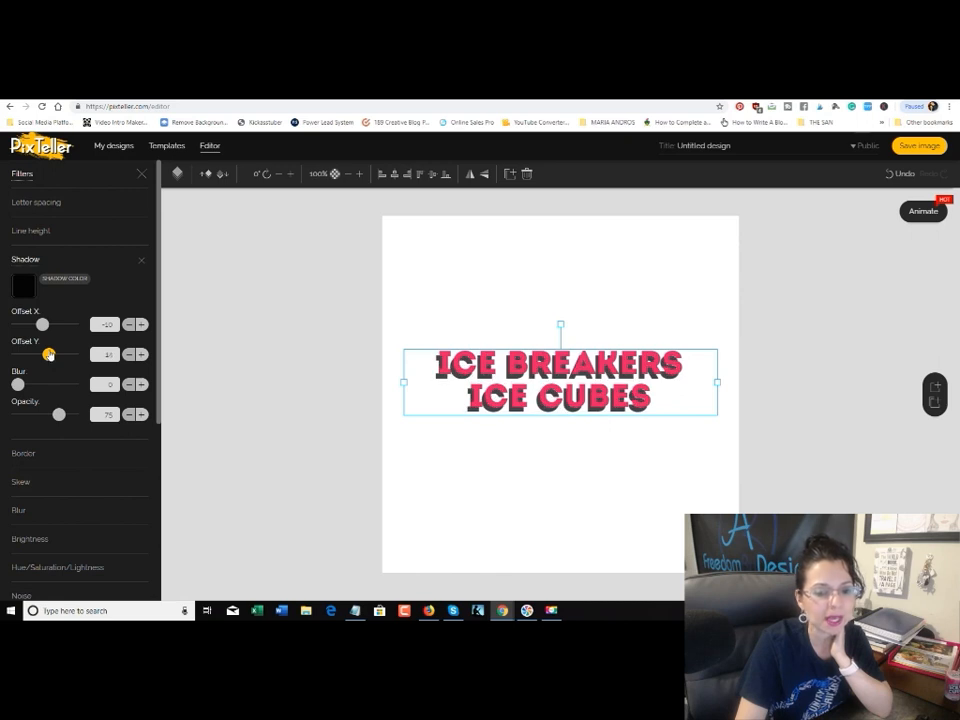
left_click_drag(49, 355, 46, 355)
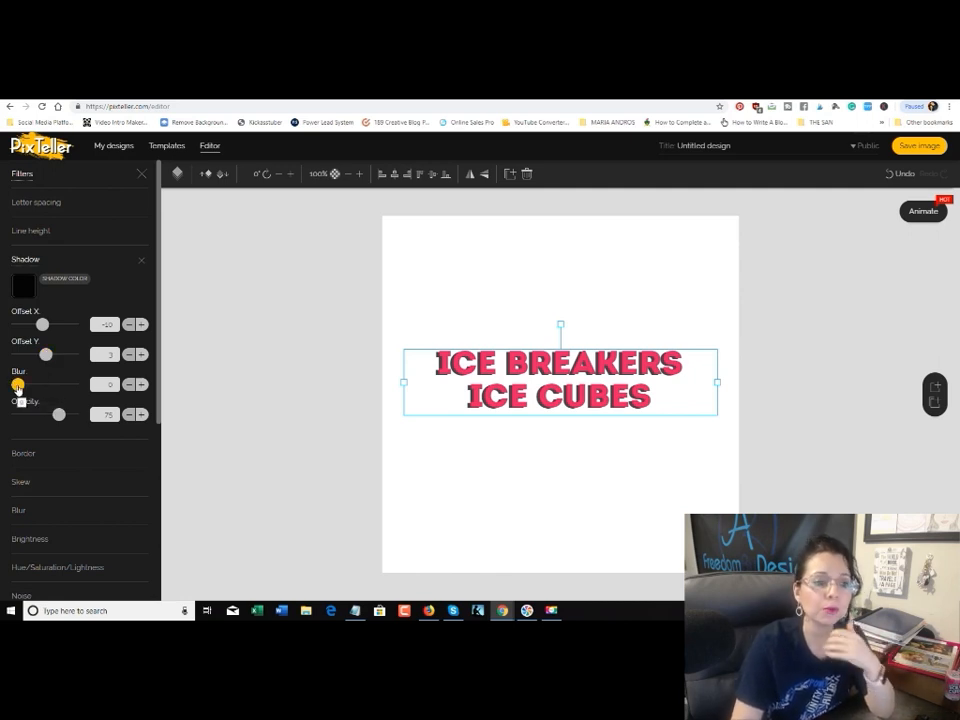
left_click_drag(25, 389, 56, 395)
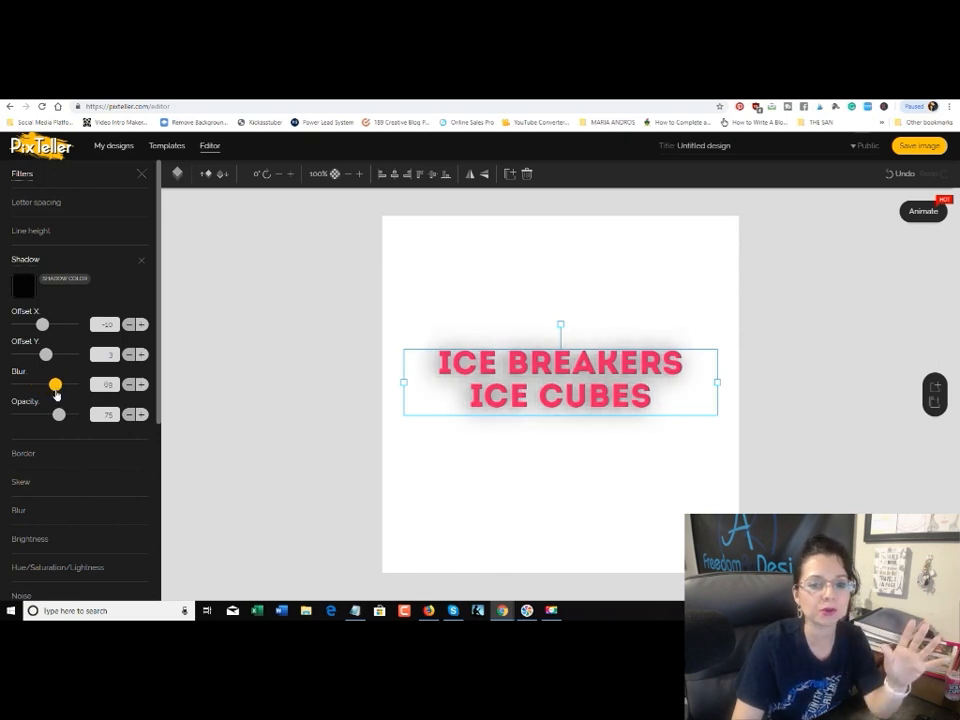
left_click_drag(56, 395, 21, 390)
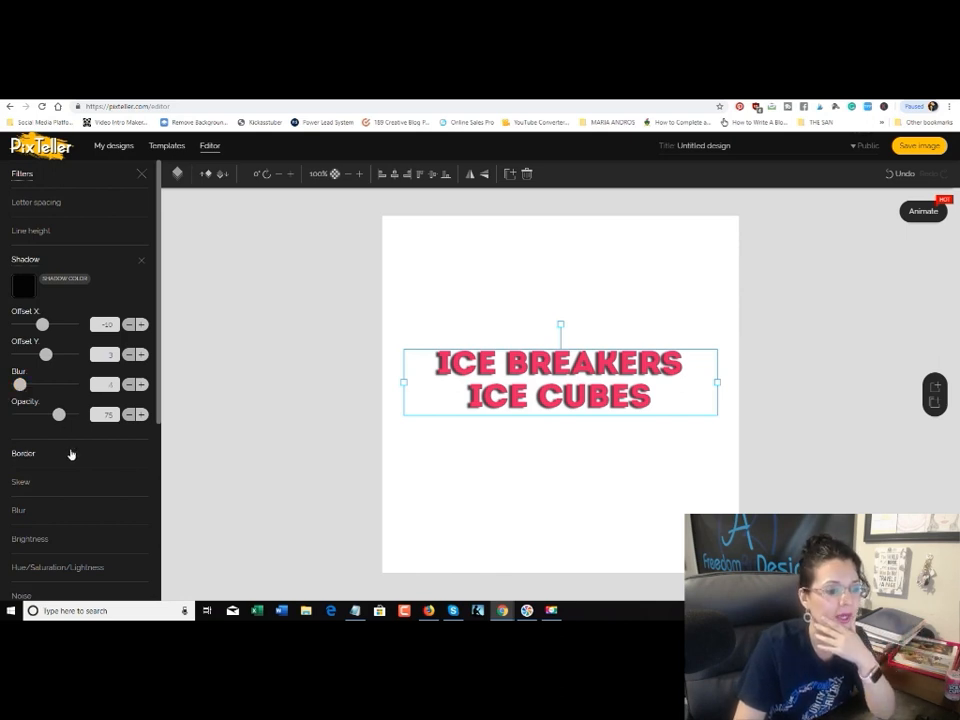
Step: Open the Border filter for the text and set the border color to orange
left_click(23, 454)
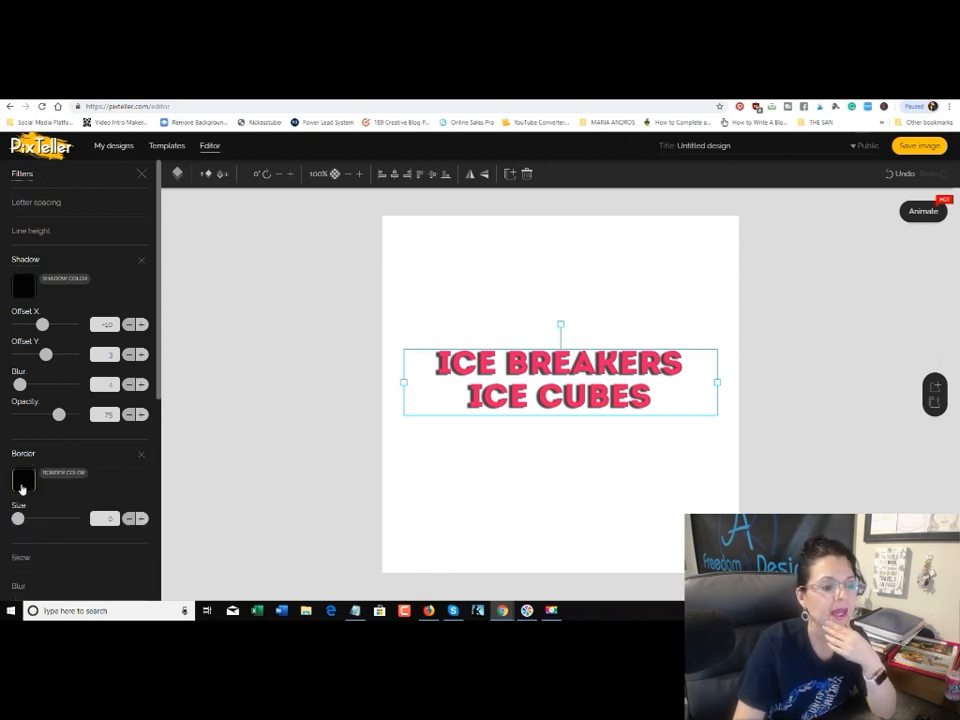
left_click(23, 483)
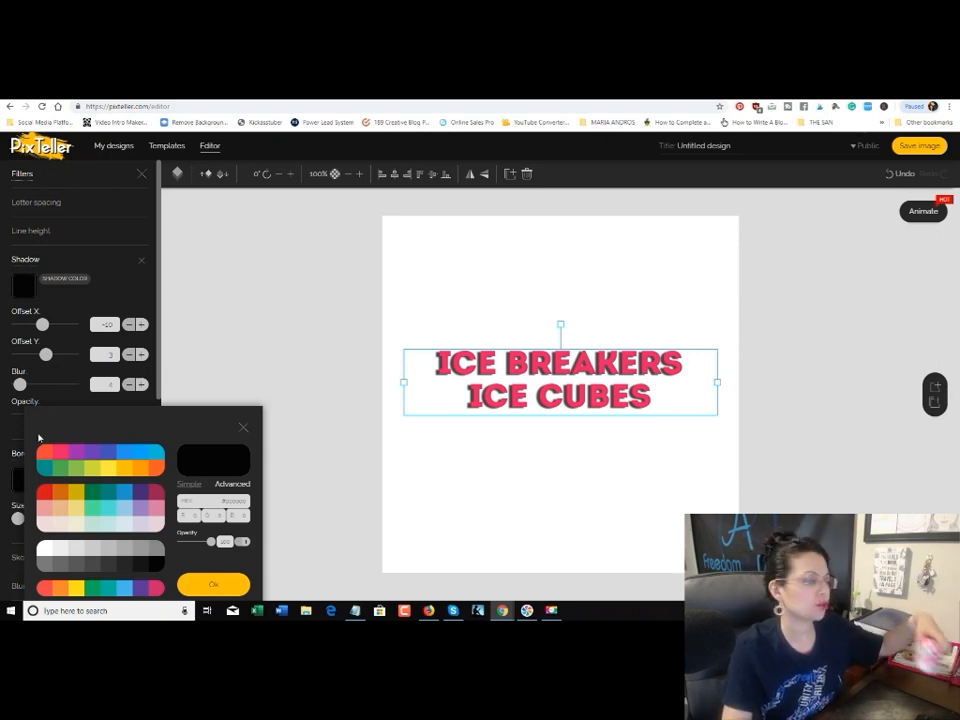
left_click(156, 467)
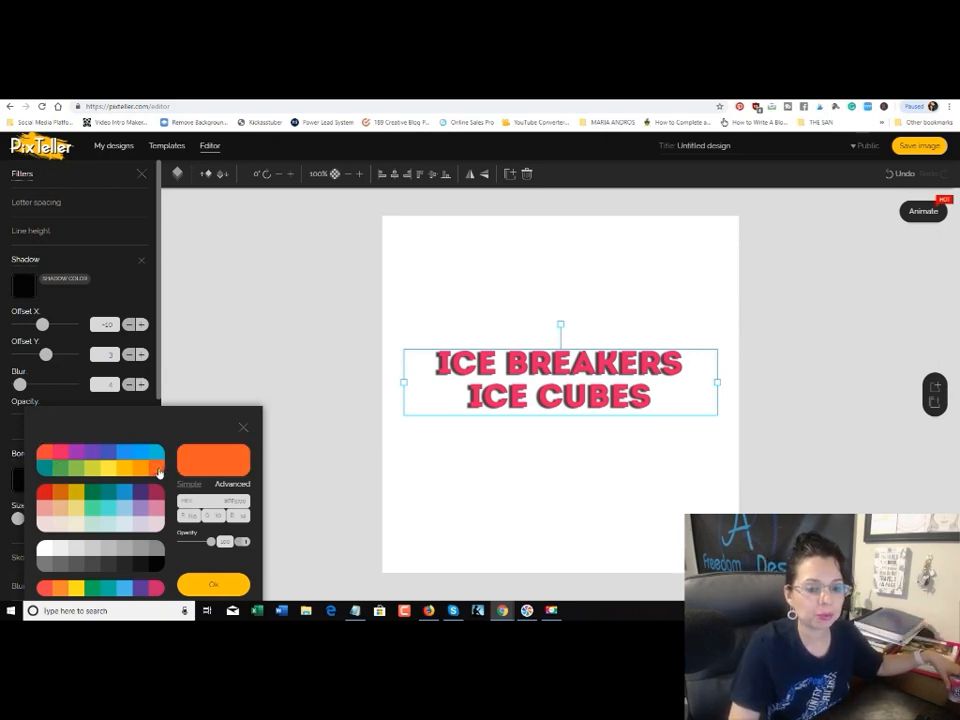
left_click(200, 587)
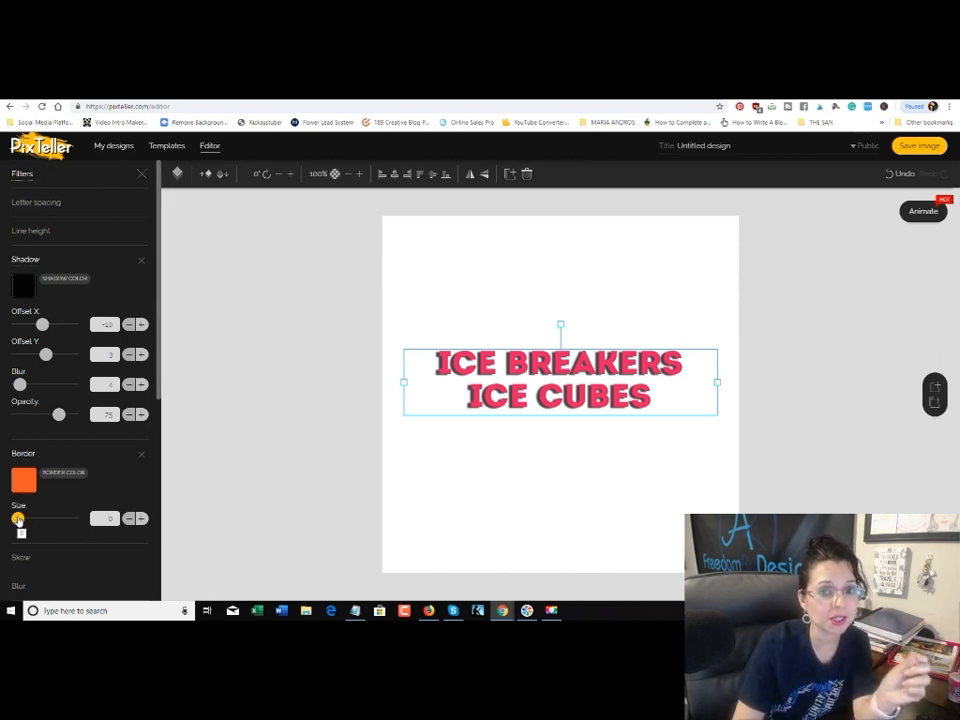
Step: Try a border size of 50 on the text, and set the border size to 12
left_click_drag(18, 519, 83, 524)
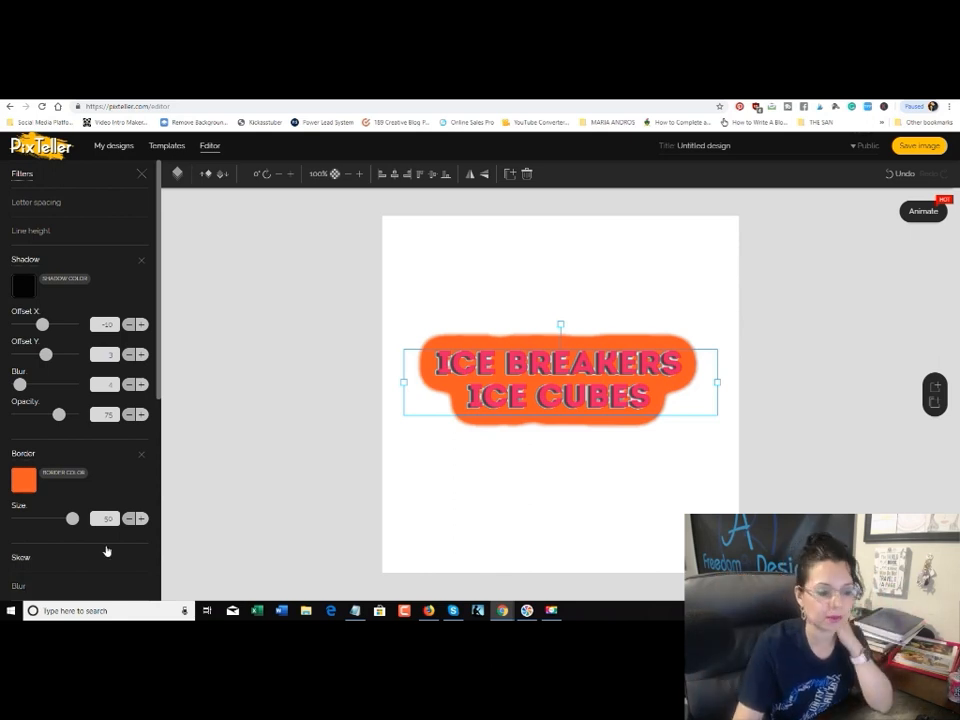
left_click_drag(68, 518, 4, 512)
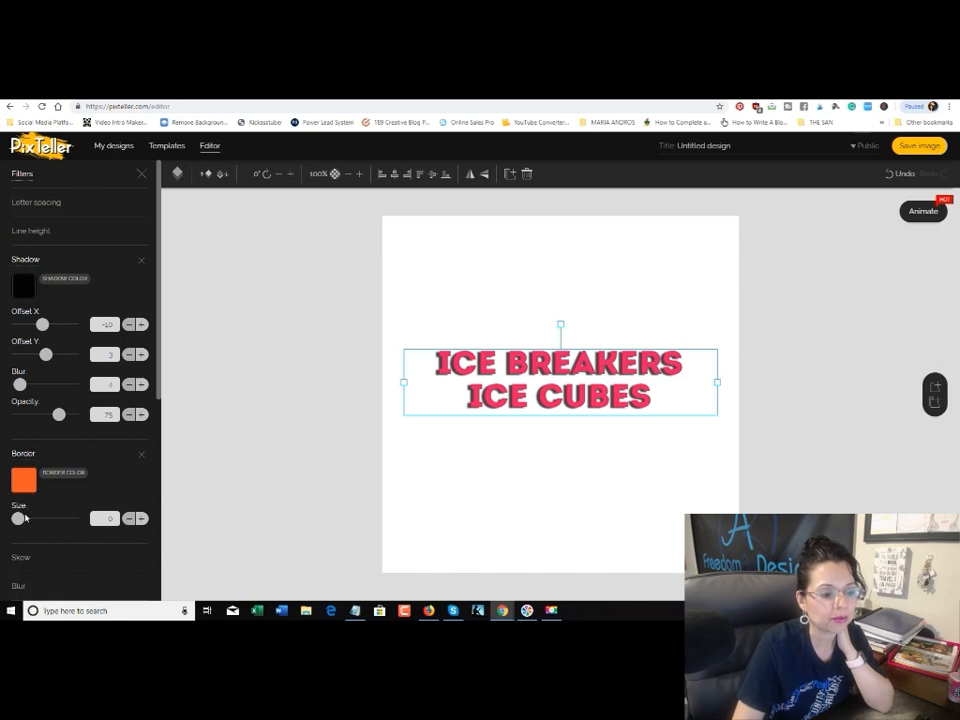
left_click_drag(23, 519, 31, 520)
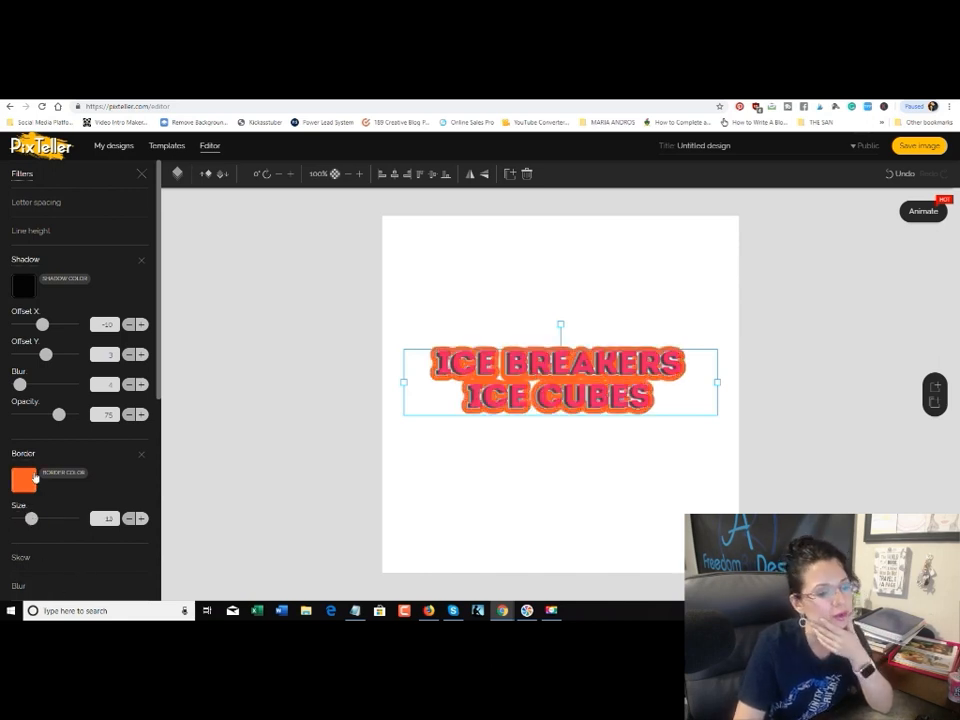
Step: Change the text's border color to yellow
left_click(31, 485)
left_click(107, 471)
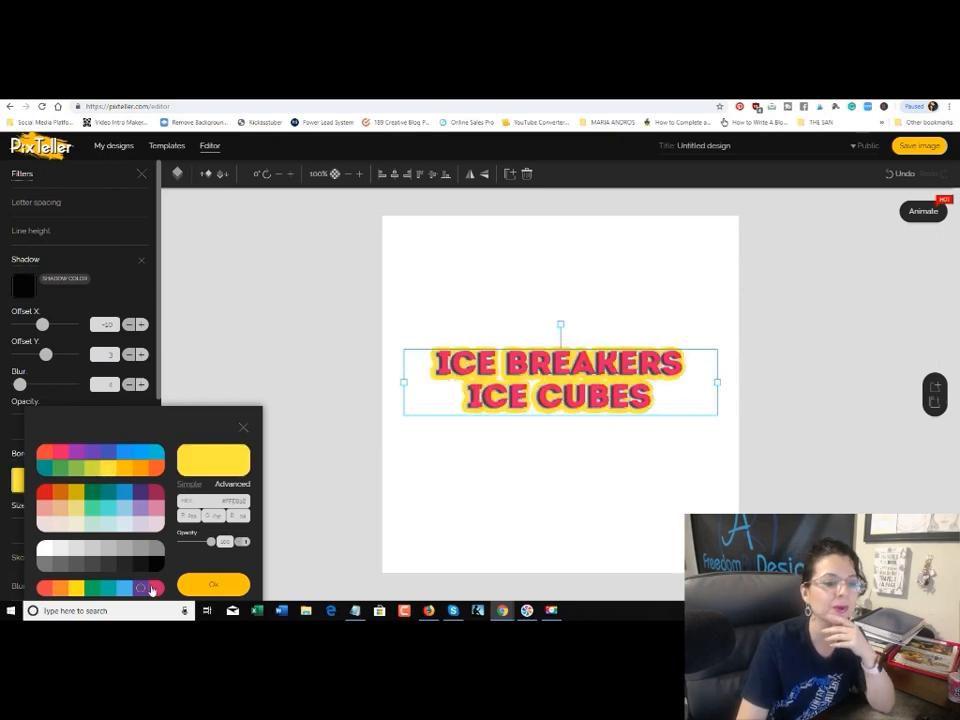
left_click(213, 587)
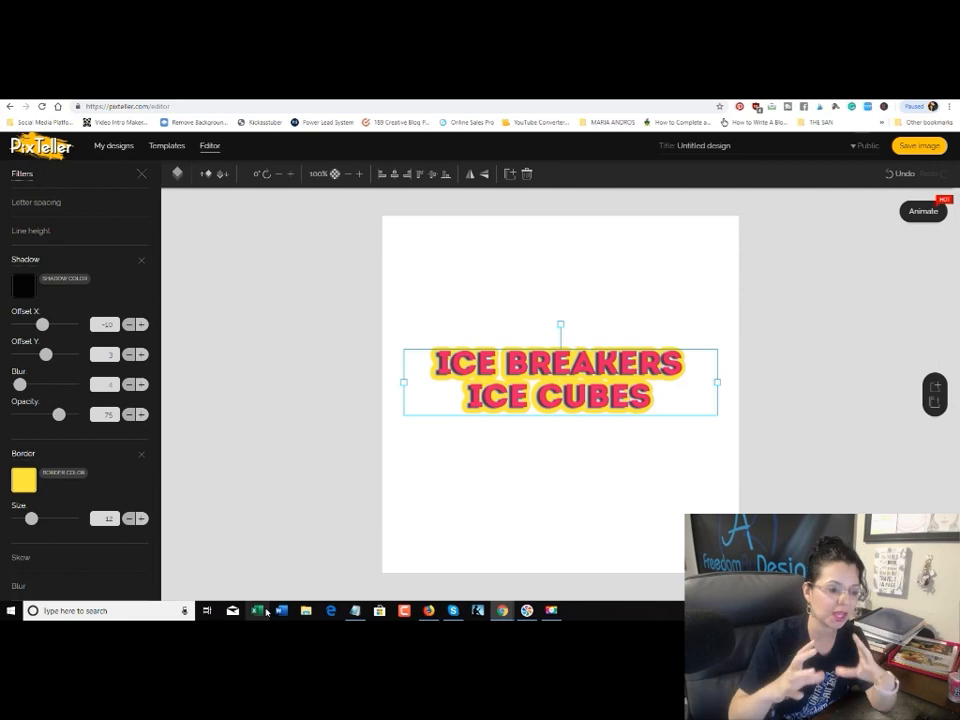
Step: Open the text's Skew filter, try Horizontal skew values of -100 and 100, and set Horizontal to 27
scroll(108, 470, "down", 1)
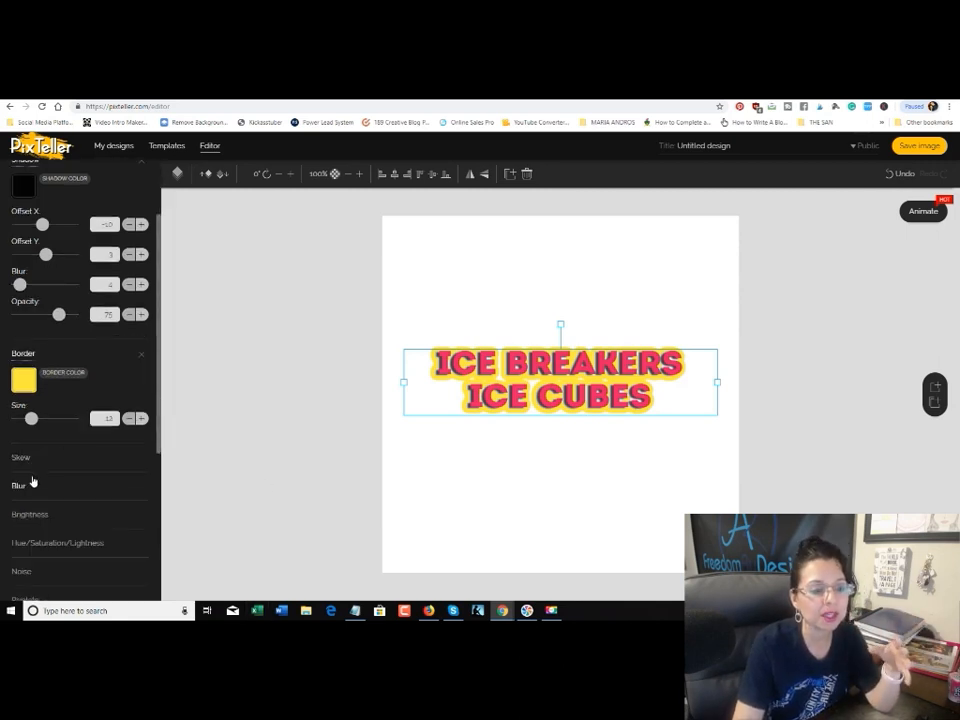
left_click(22, 458)
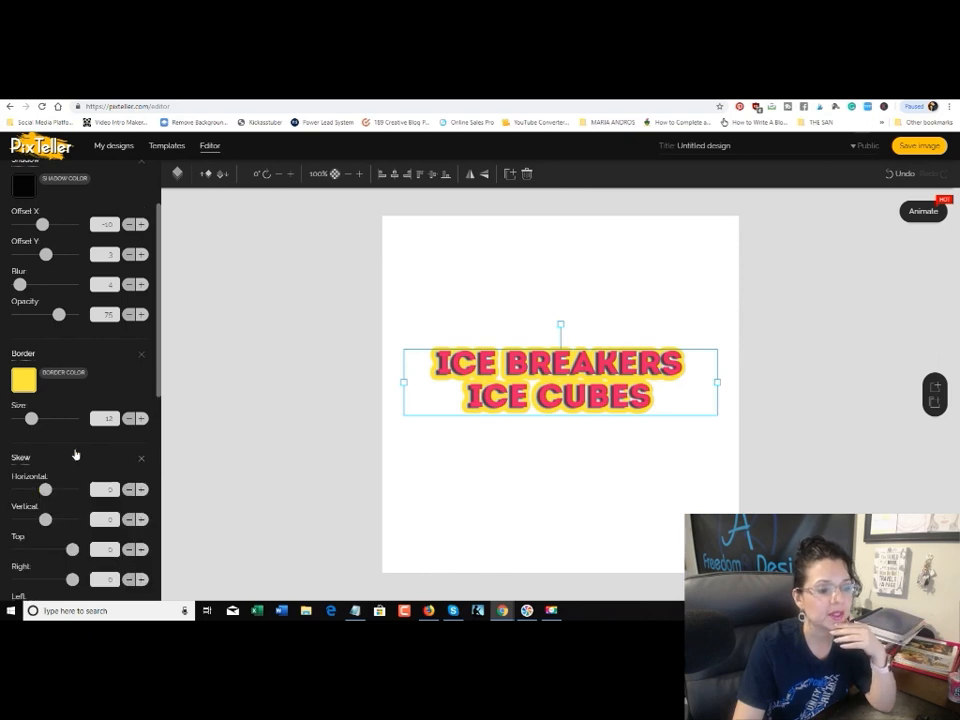
scroll(75, 455, "down", 2)
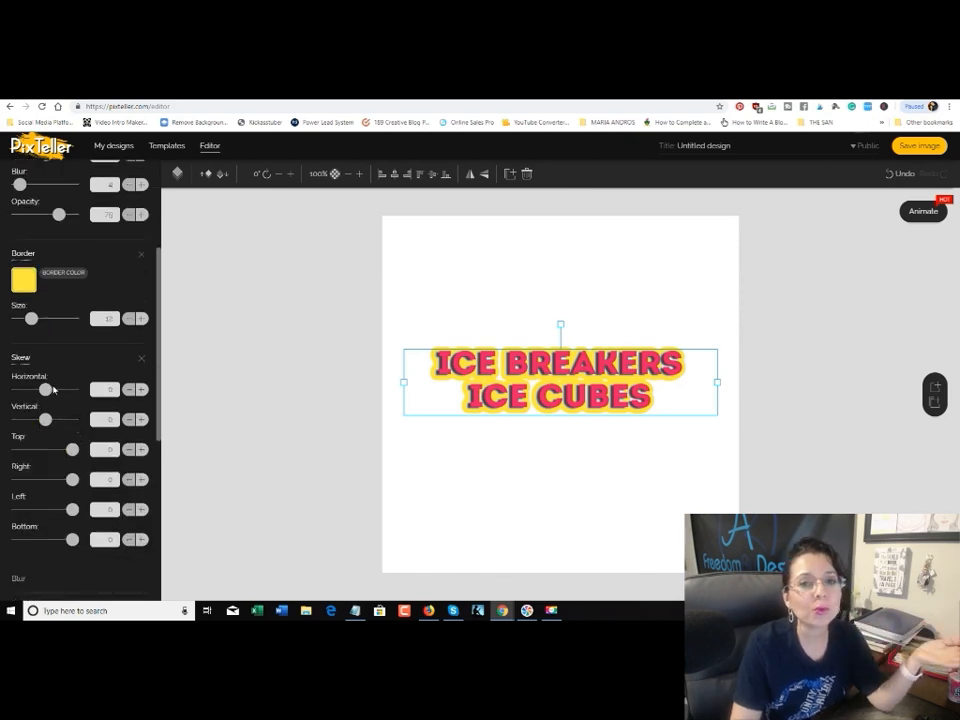
left_click(46, 389)
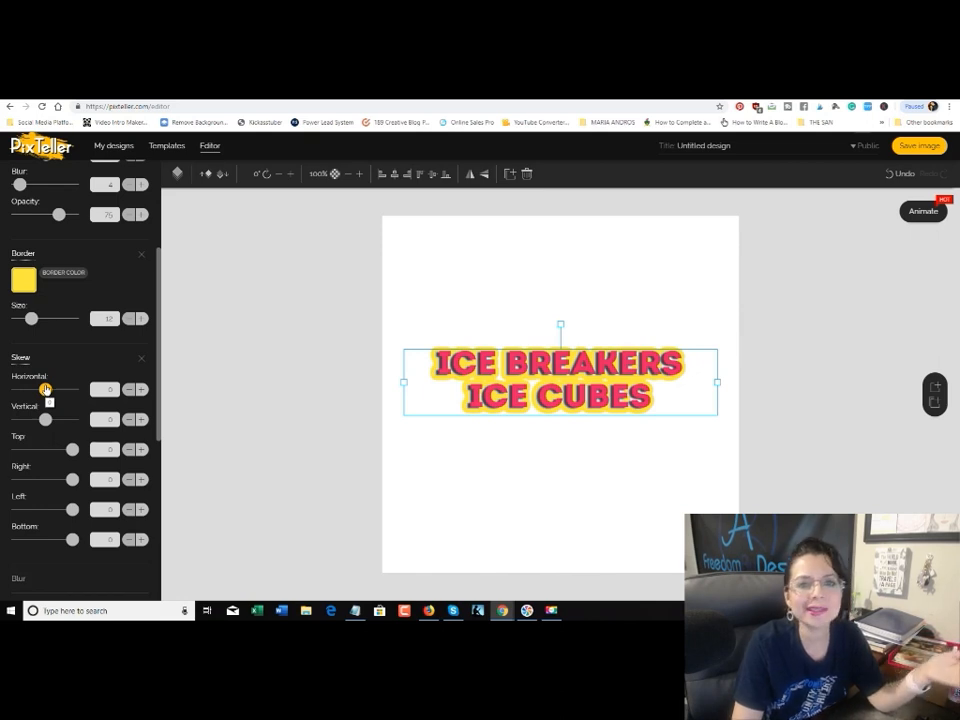
left_click_drag(45, 389, 17, 389)
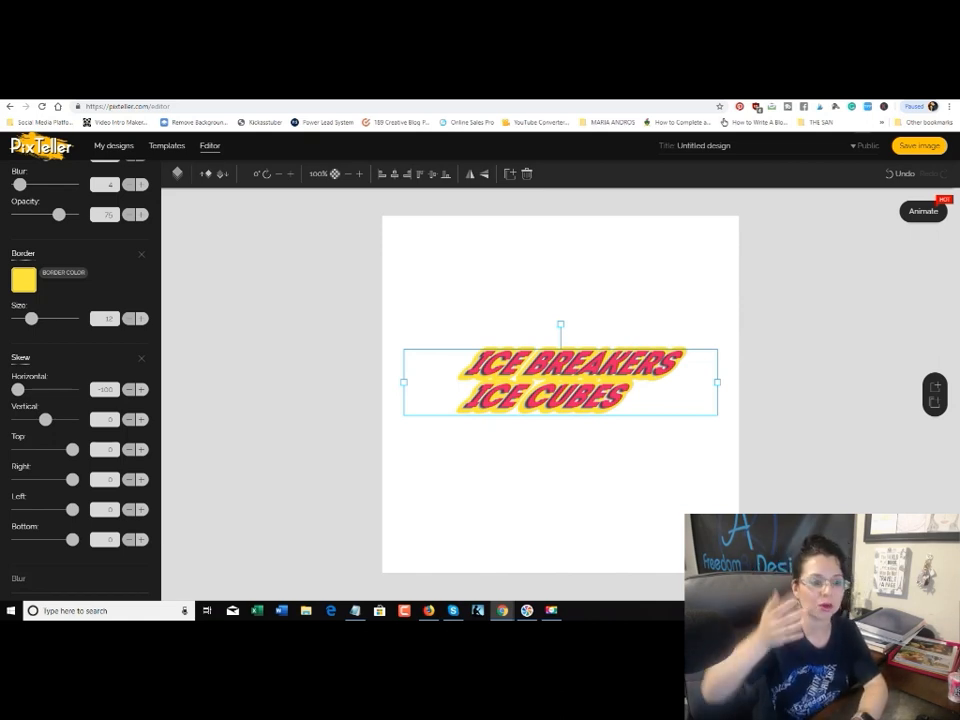
left_click_drag(18, 390, 84, 392)
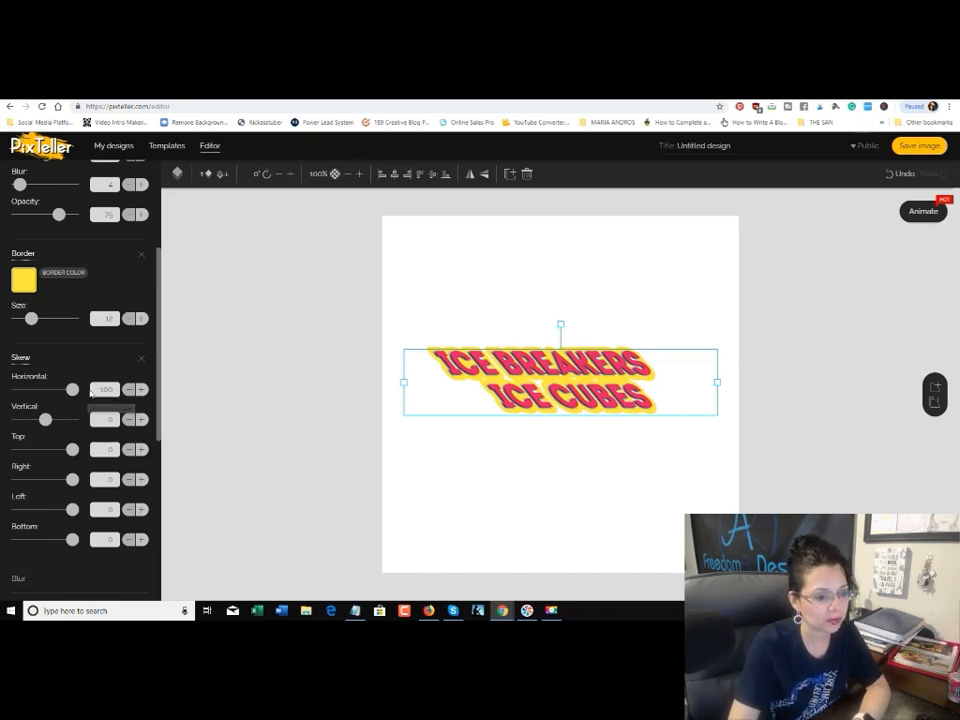
left_click_drag(73, 391, 42, 393)
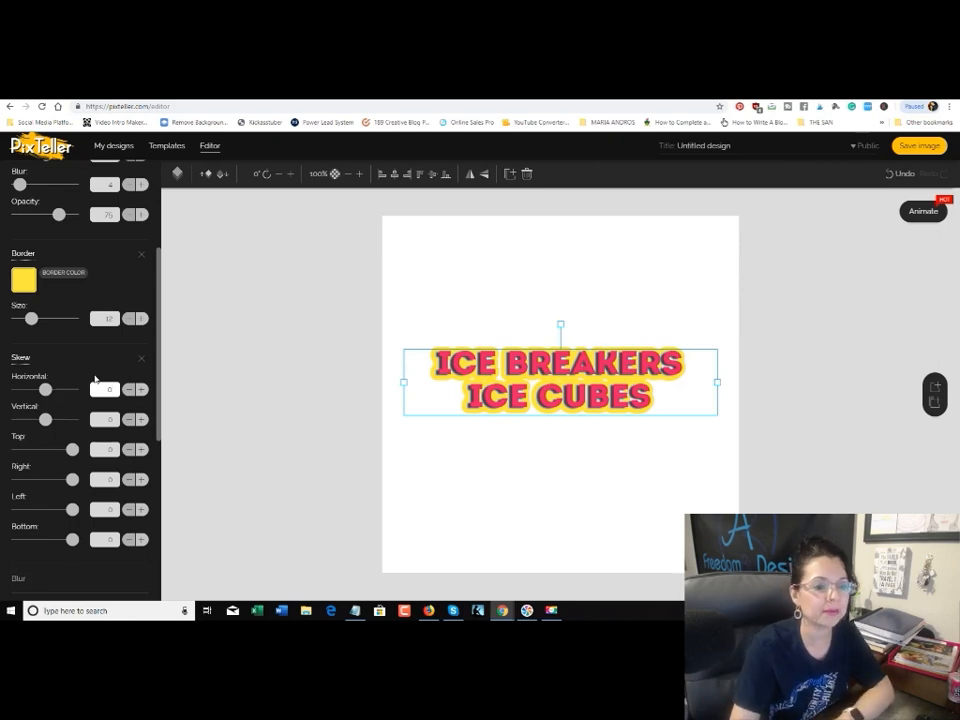
left_click_drag(45, 390, 53, 391)
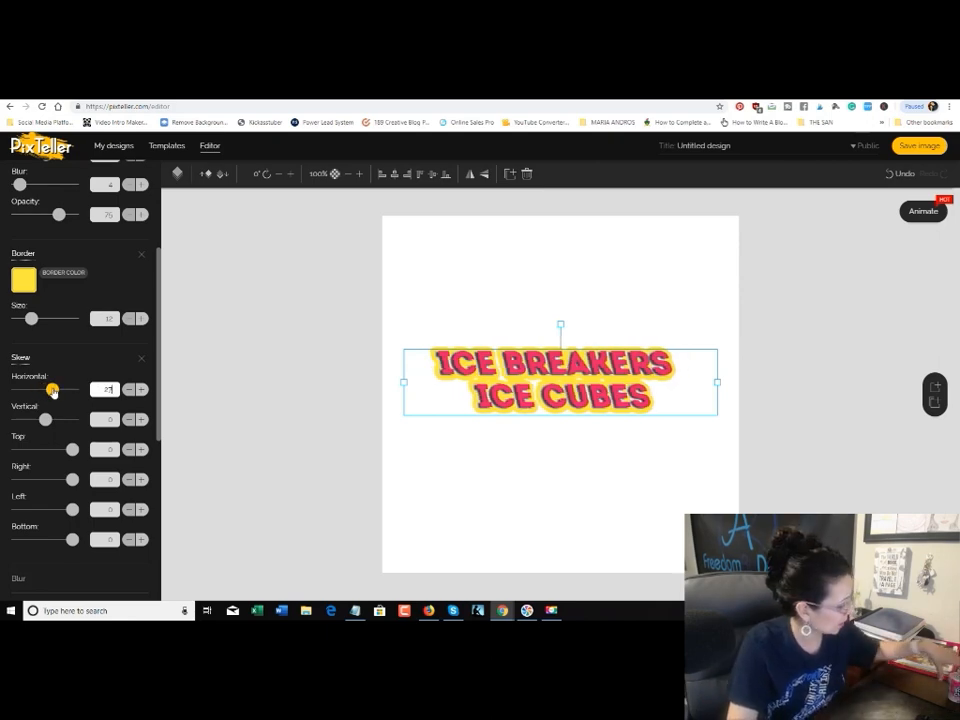
mouse_move(52, 391)
left_mouse_down()
mouse_move(35, 390)
mouse_move(53, 391)
left_mouse_up()
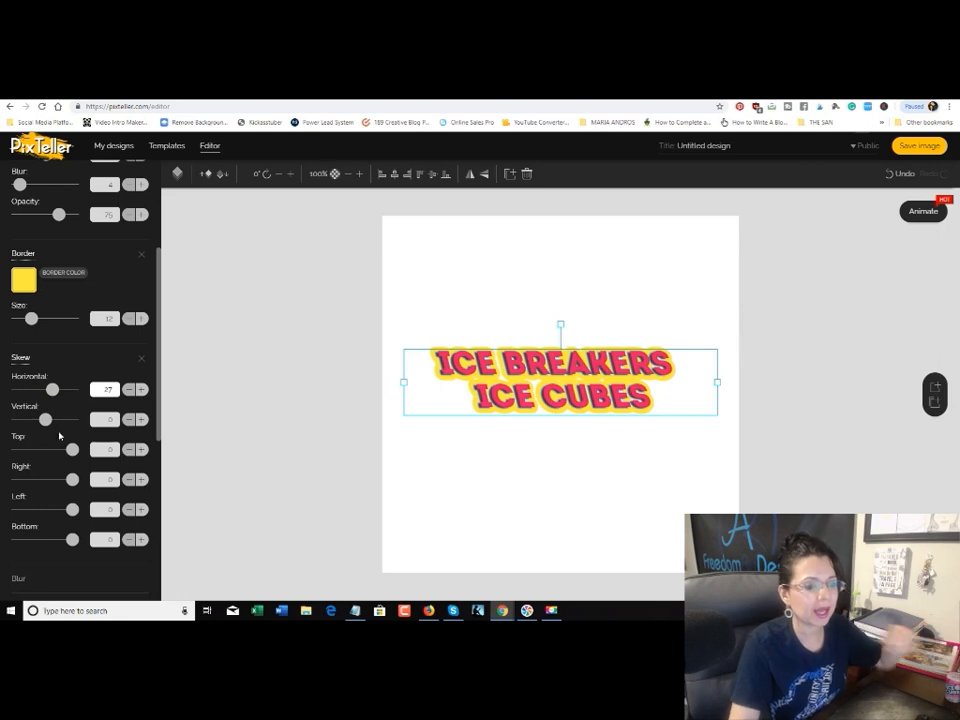
Step: Try Vertical skew values of -100 and 100 on the text, and reset Vertical to 0
left_click_drag(45, 420, 17, 419)
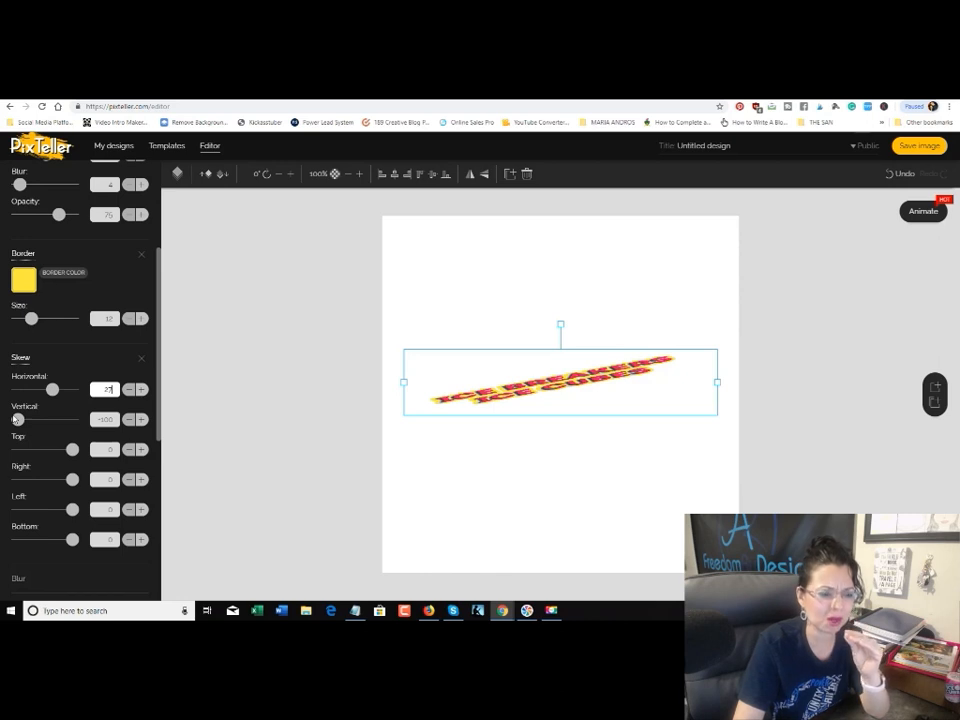
left_click_drag(17, 419, 74, 421)
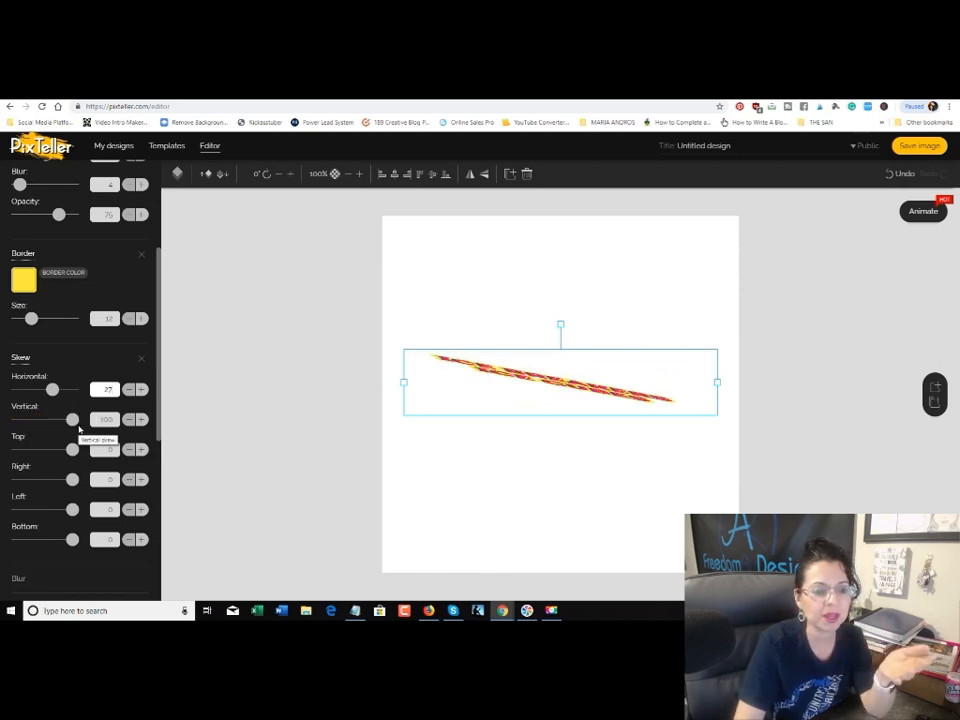
left_click(106, 419)
double_click(101, 415)
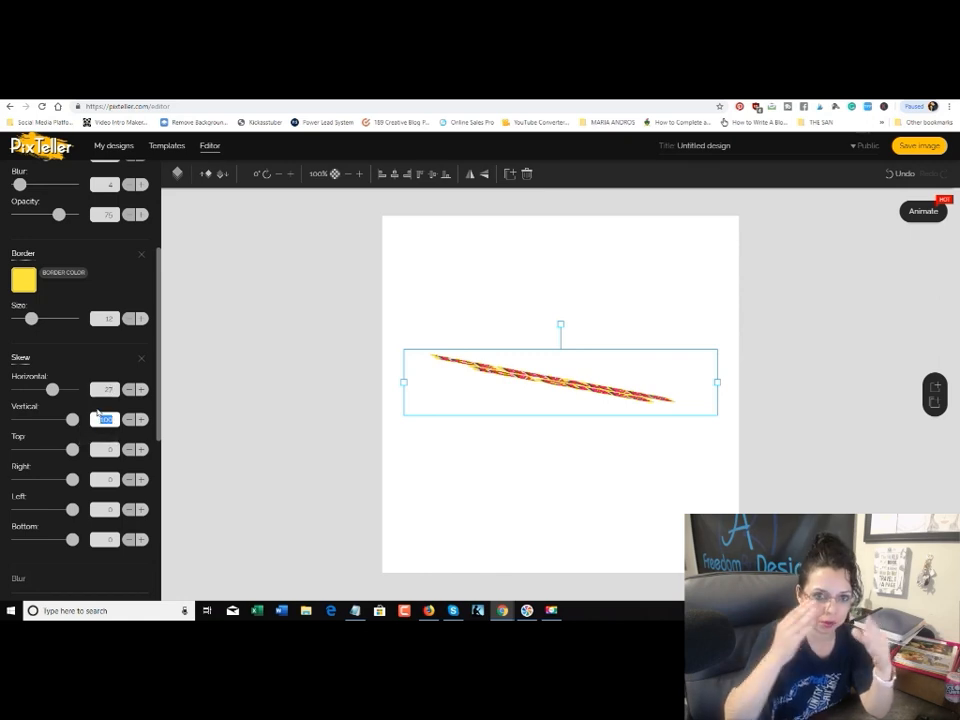
type("0")
key("Return")
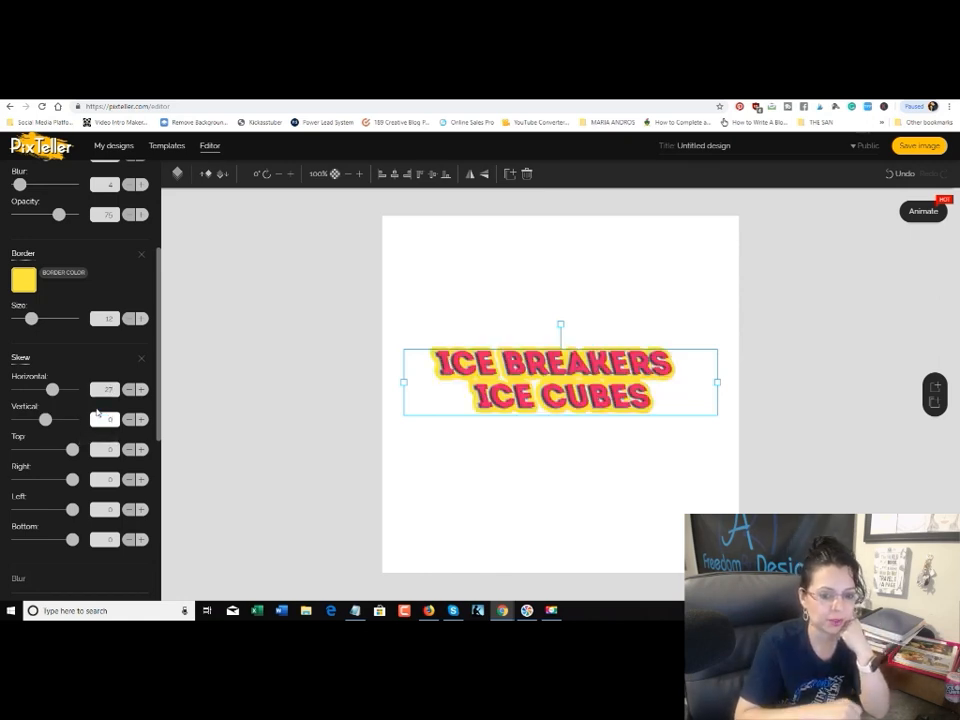
Step: Try a Vertical skew of -32 on the text, and return the Vertical value to 0
left_click_drag(43, 420, 36, 422)
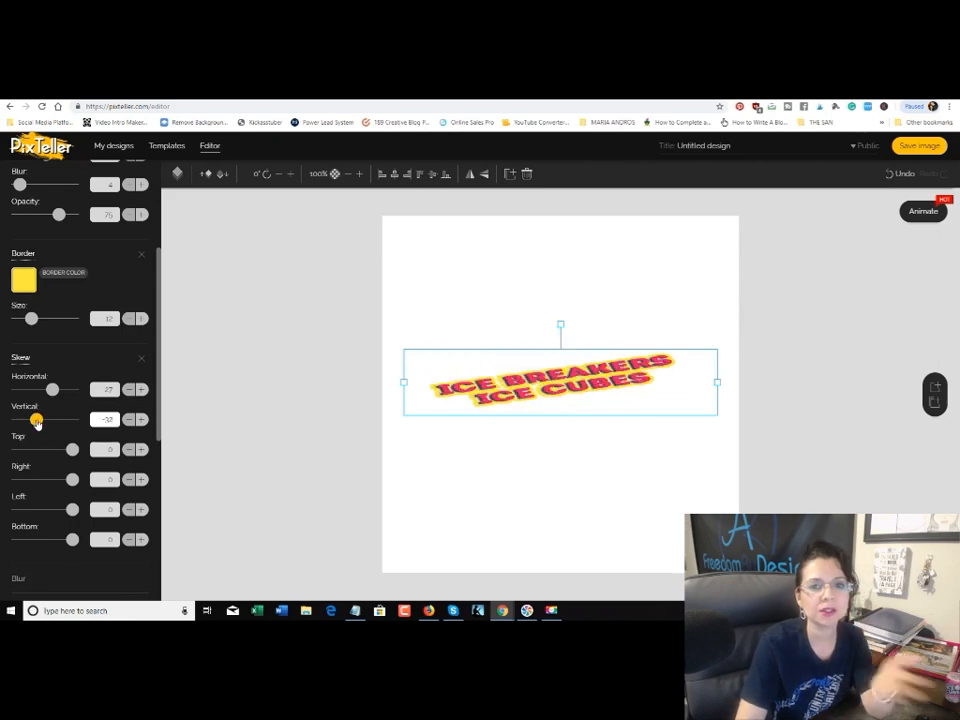
left_click(144, 420)
left_click(144, 420)
left_click(144, 420)
left_click(144, 420)
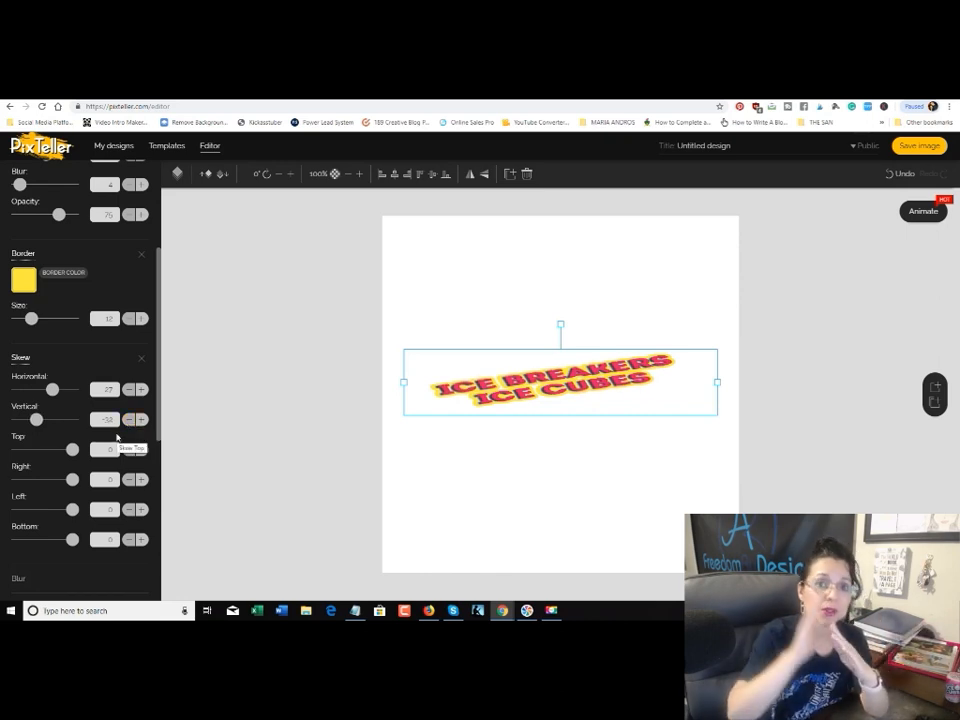
left_click(105, 419)
double_click(107, 419)
key("BackSpace")
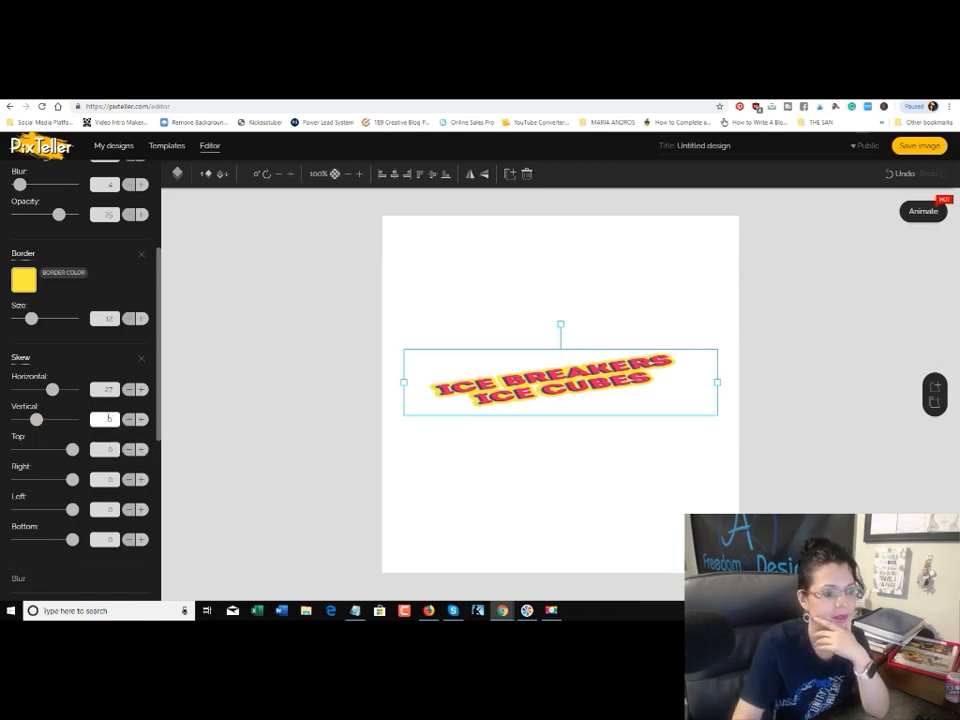
type("0")
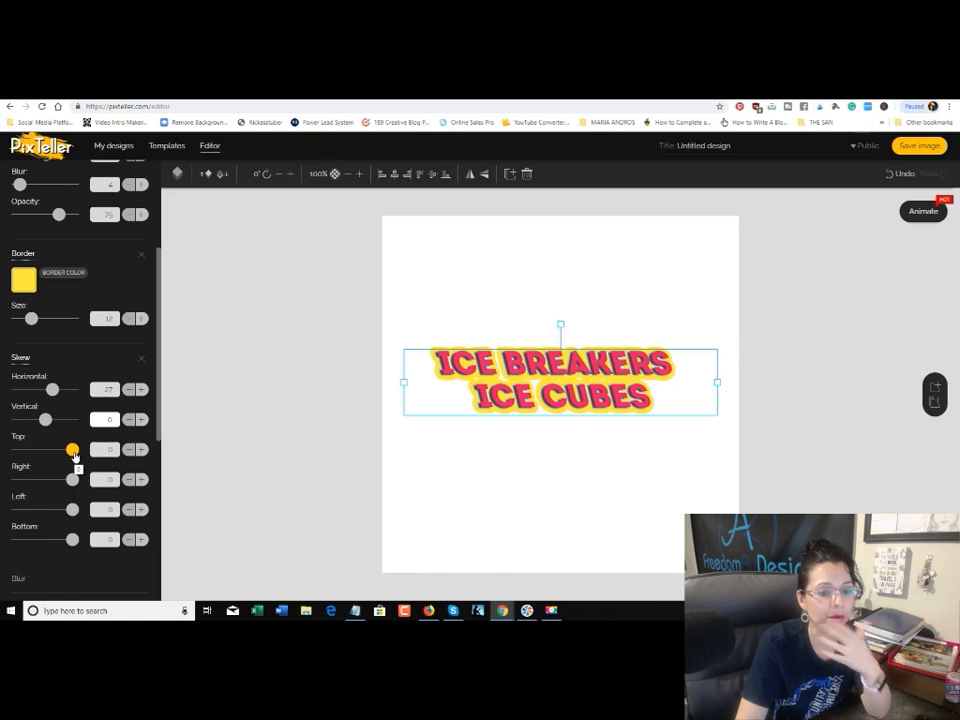
Step: Try Top skew values of -100 and -36 on the text, and reset Top to 0
left_click_drag(72, 452, 17, 450)
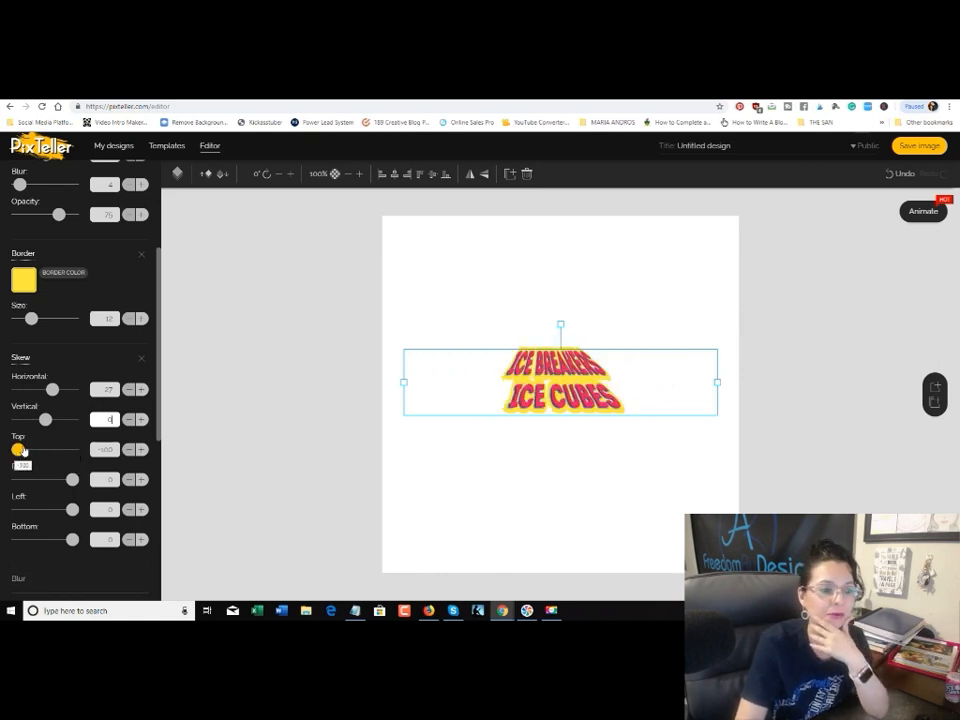
left_click_drag(21, 452, 53, 451)
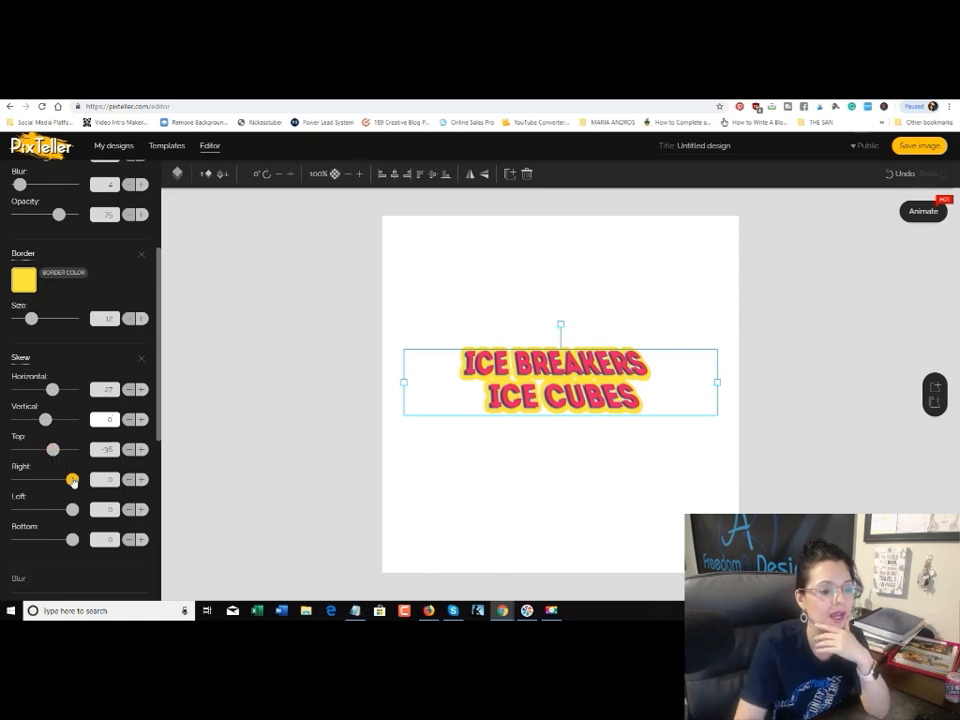
mouse_move(72, 480)
left_mouse_down()
mouse_move(17, 479)
mouse_move(72, 479)
left_mouse_up()
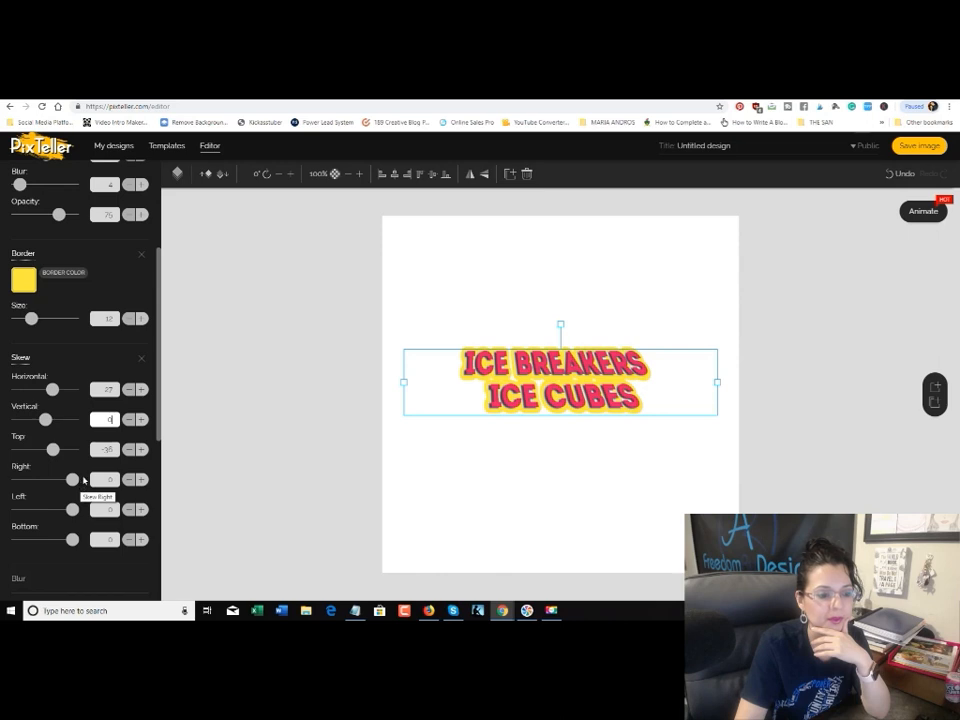
left_click(100, 449)
double_click(100, 449)
type("0")
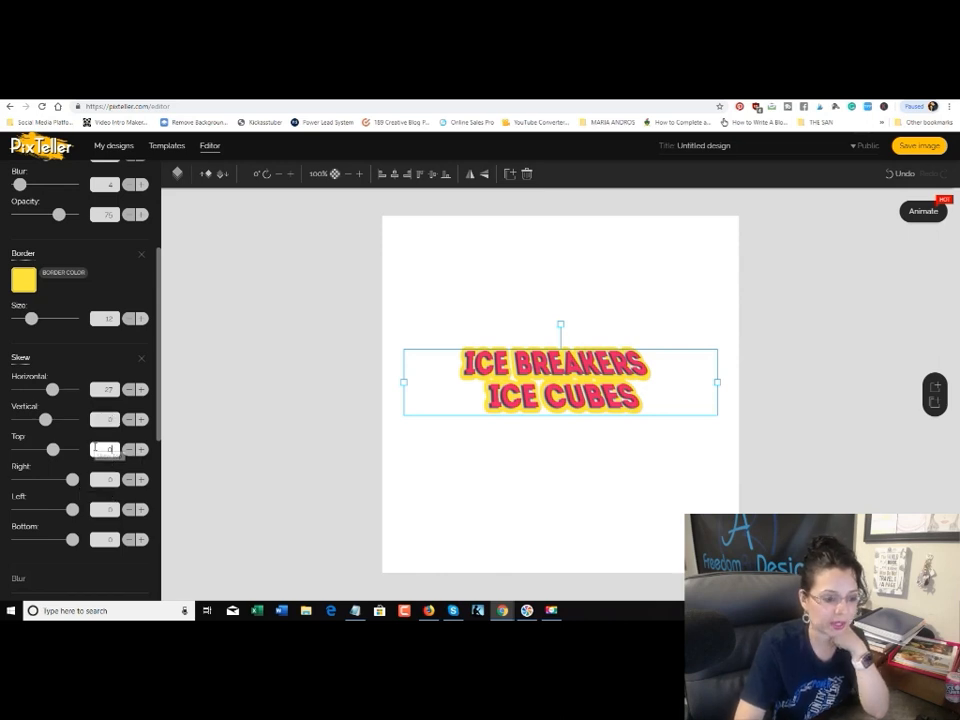
key("Return")
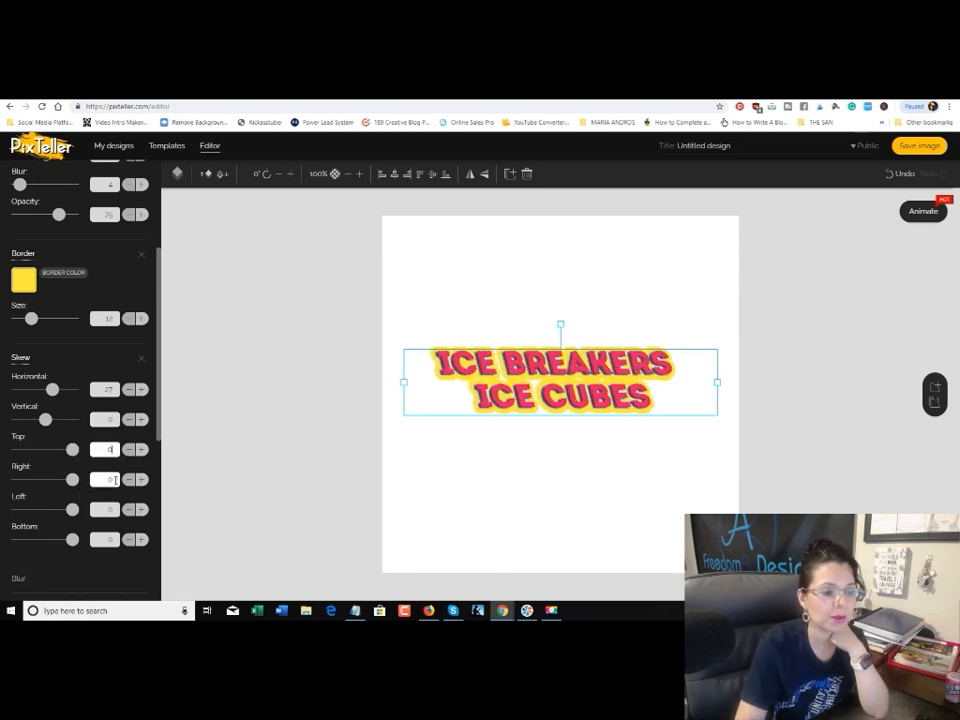
Step: Try a Bottom skew of -68 on the text, and reset the Bottom and Horizontal skew to 0
left_click_drag(72, 541, 35, 539)
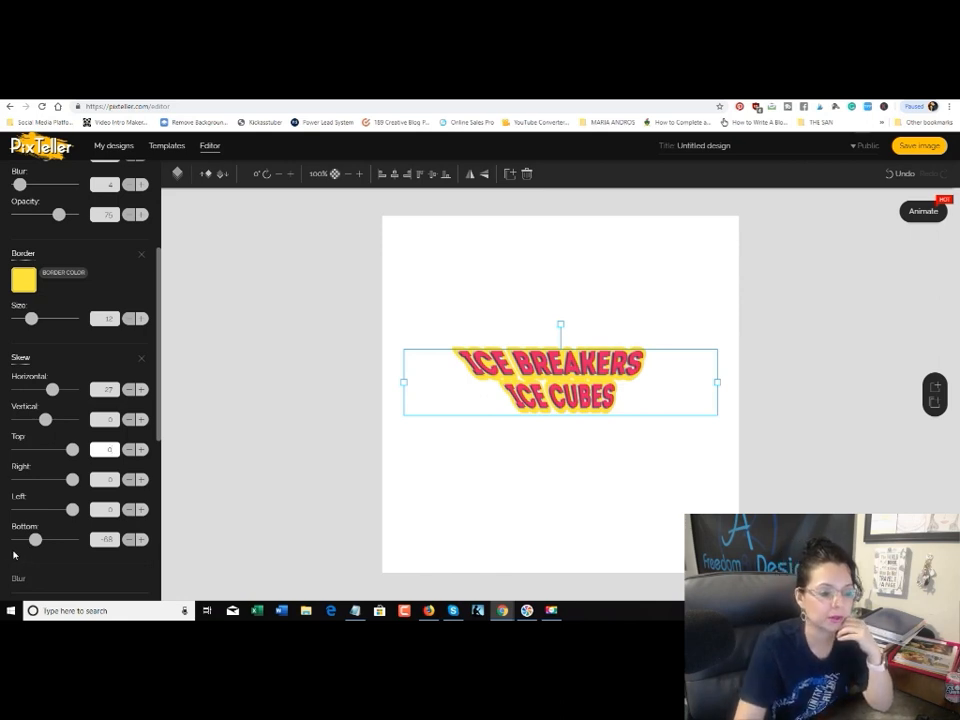
left_click_drag(34, 541, 76, 541)
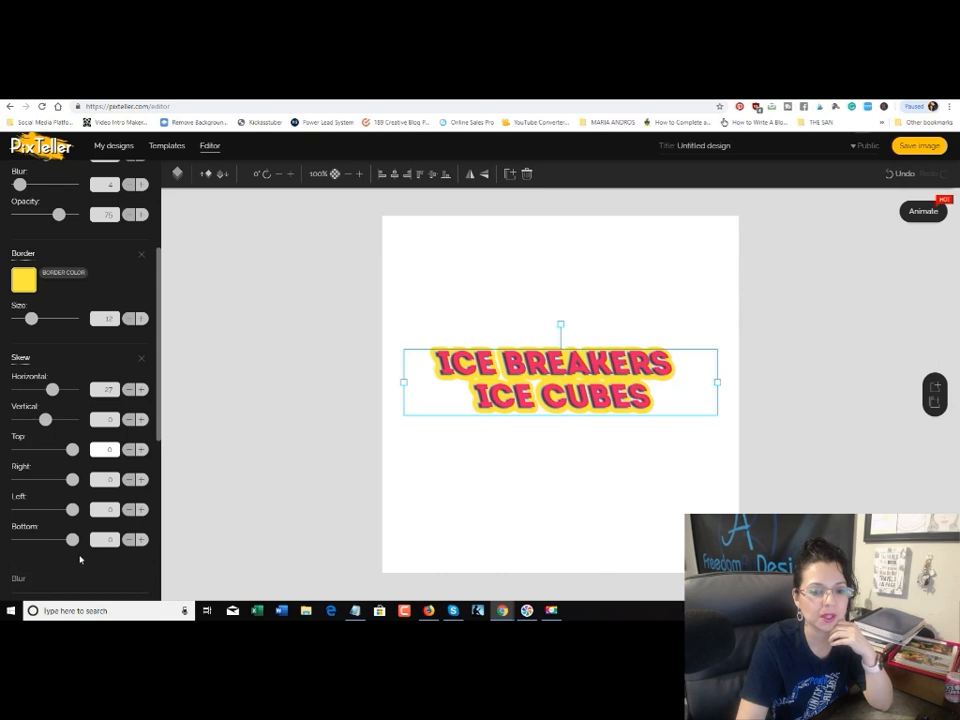
left_click(108, 539)
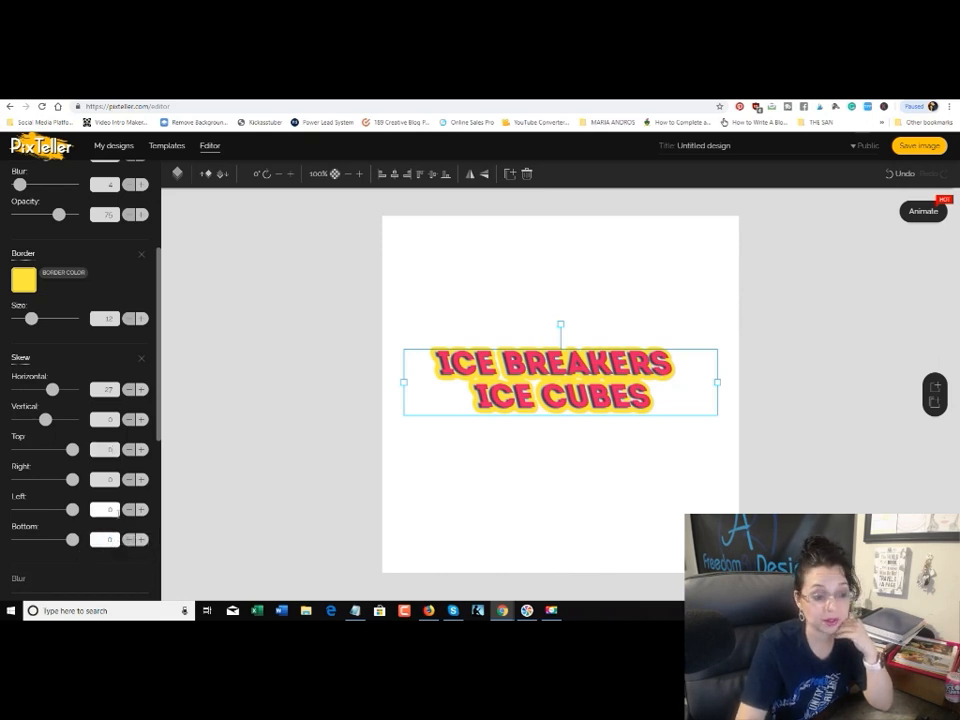
double_click(107, 389)
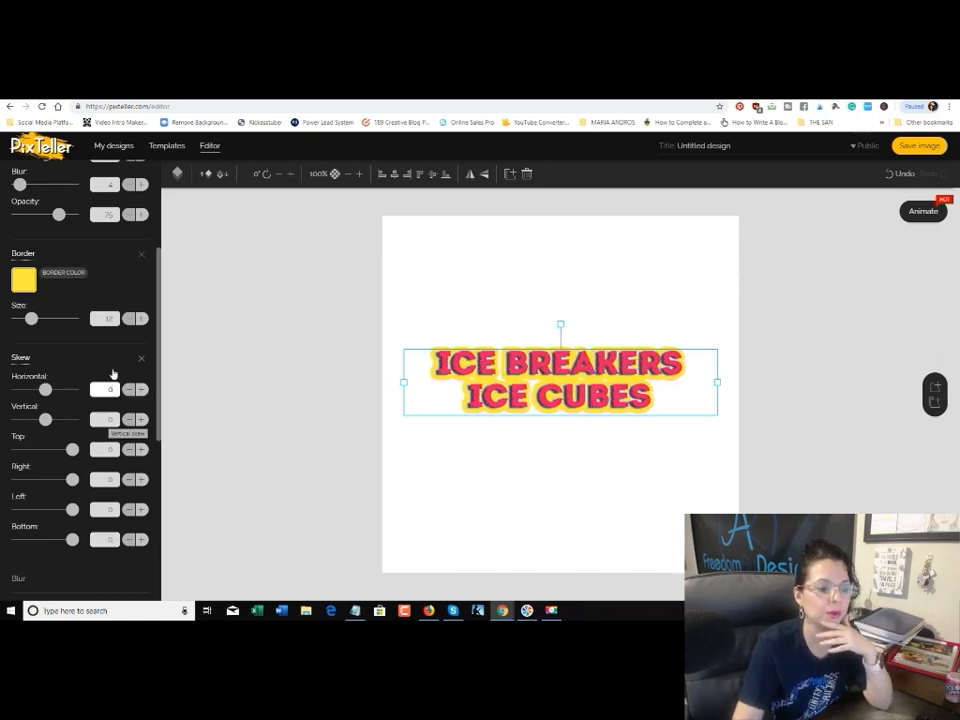
Step: Open the Blur filter for the text, try a blur value of 25, and reset it to 0
scroll(58, 464, "down", 3)
left_click(21, 428)
scroll(114, 426, "down", 2)
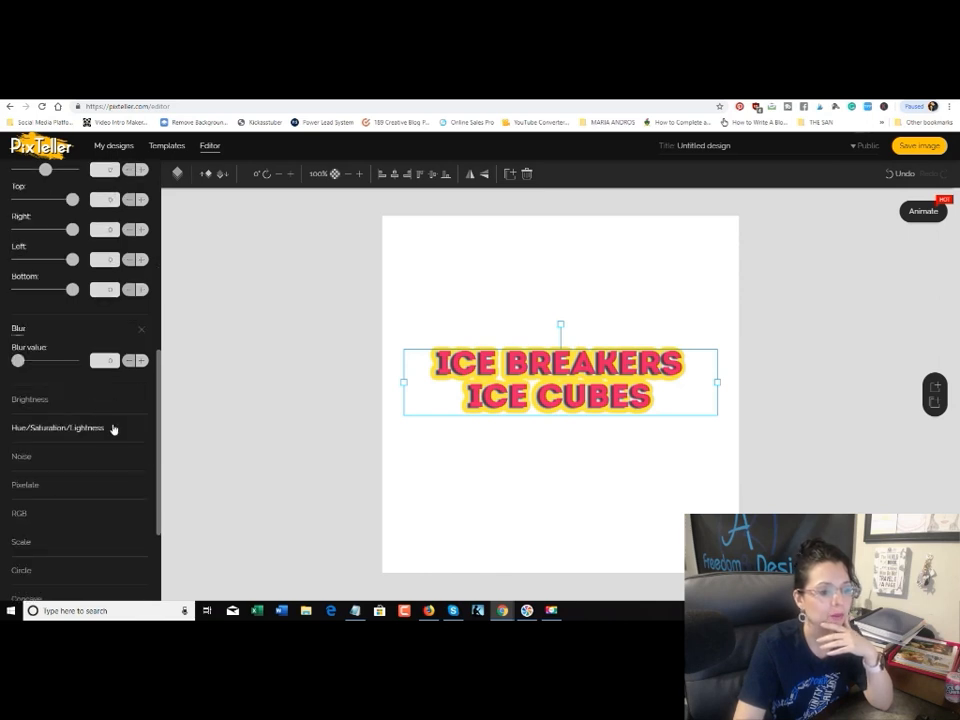
left_click_drag(18, 361, 52, 362)
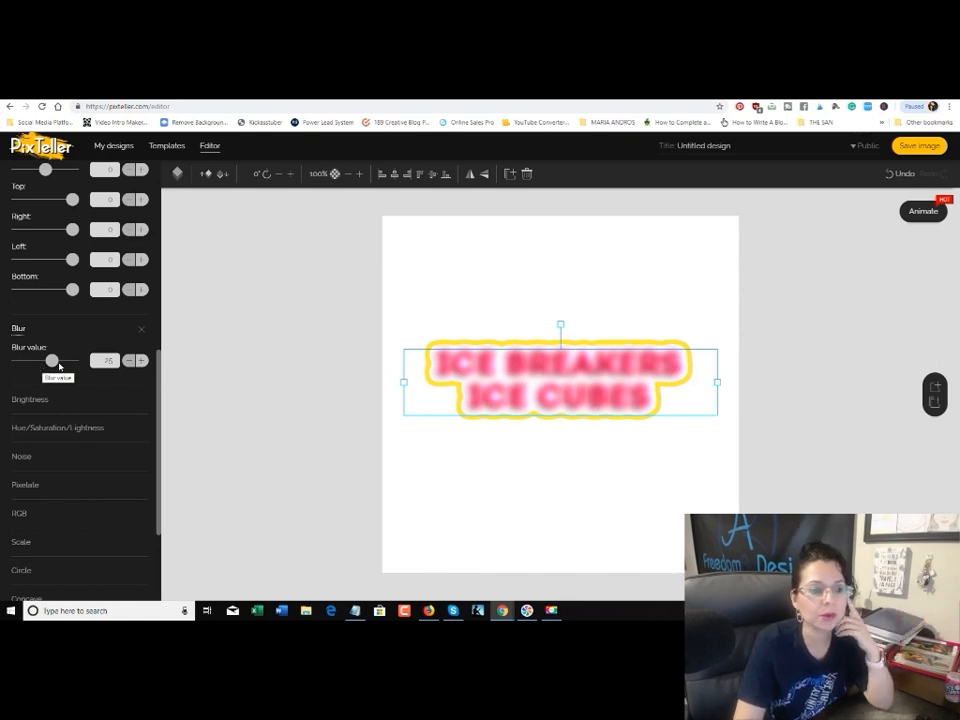
left_click_drag(53, 361, 19, 364)
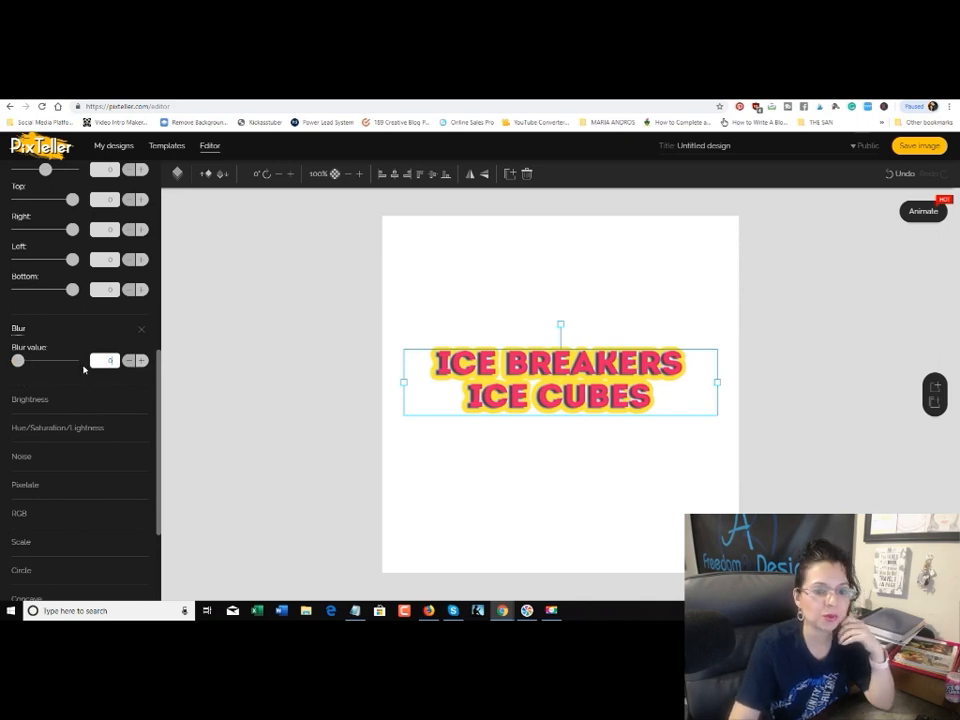
Step: Open the Brightness filter for the text, try values of 100 and -100, and reset the brightness to 0
scroll(40, 355, "down", 1)
left_click(32, 349)
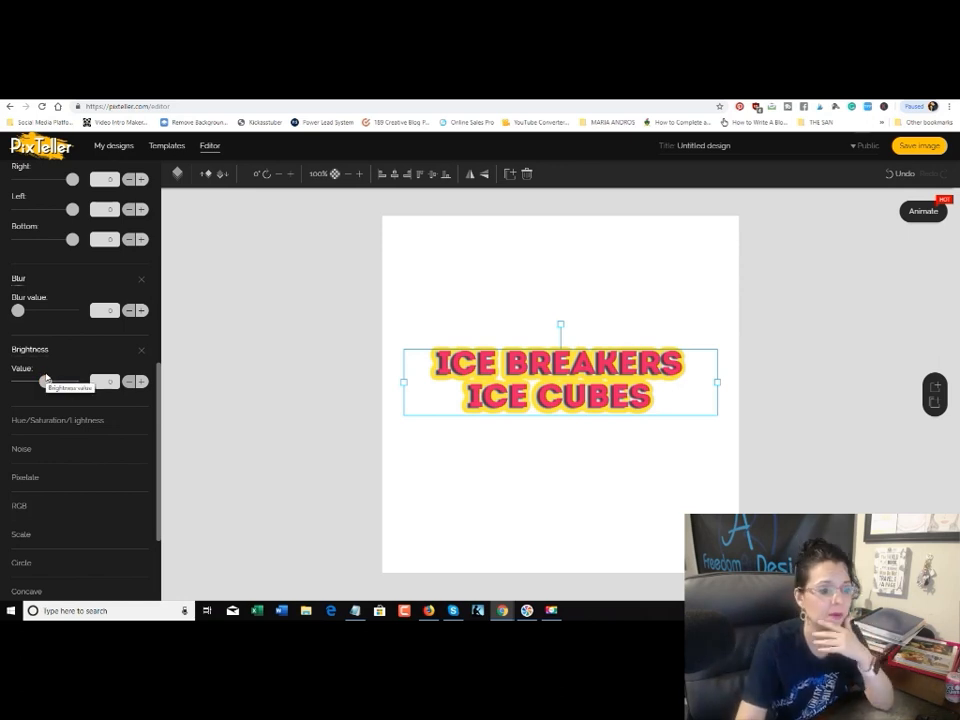
left_click_drag(46, 388, 79, 389)
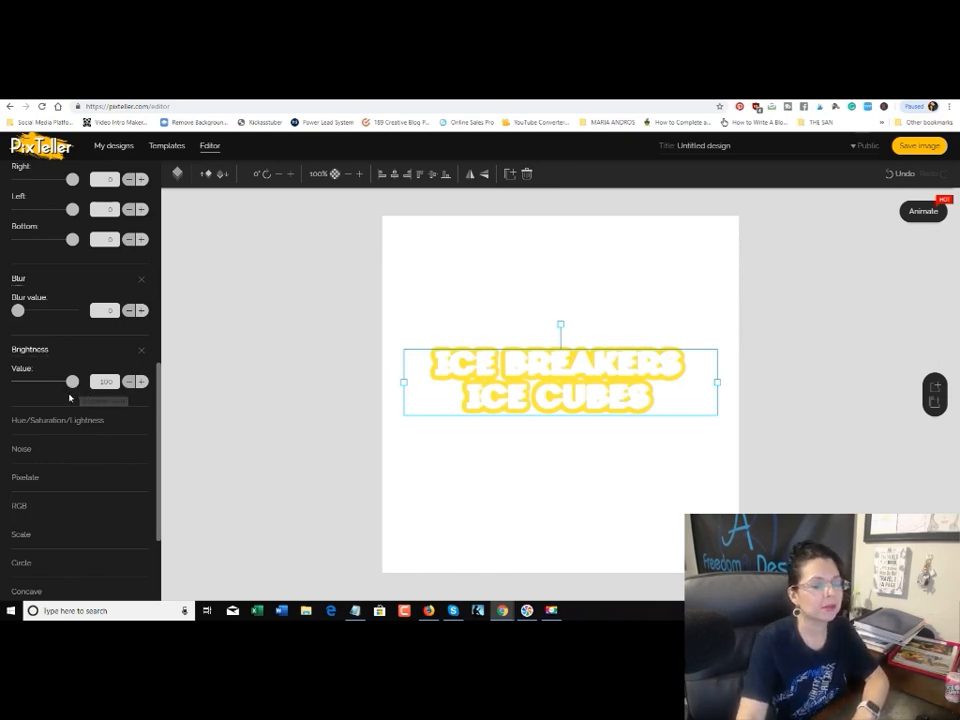
left_click_drag(72, 382, 9, 388)
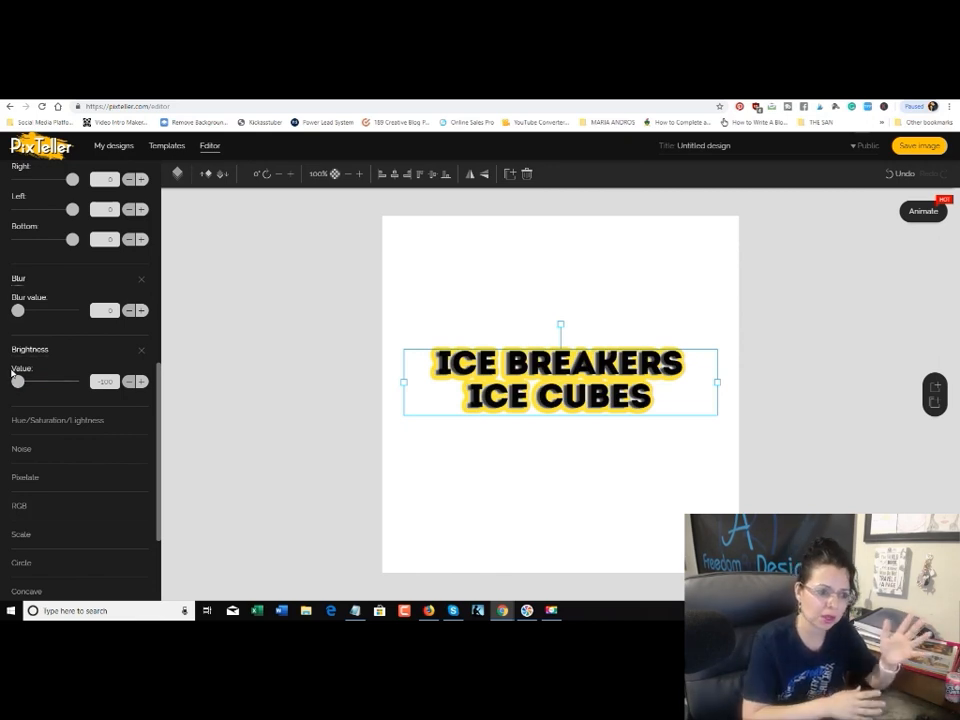
left_click(105, 381)
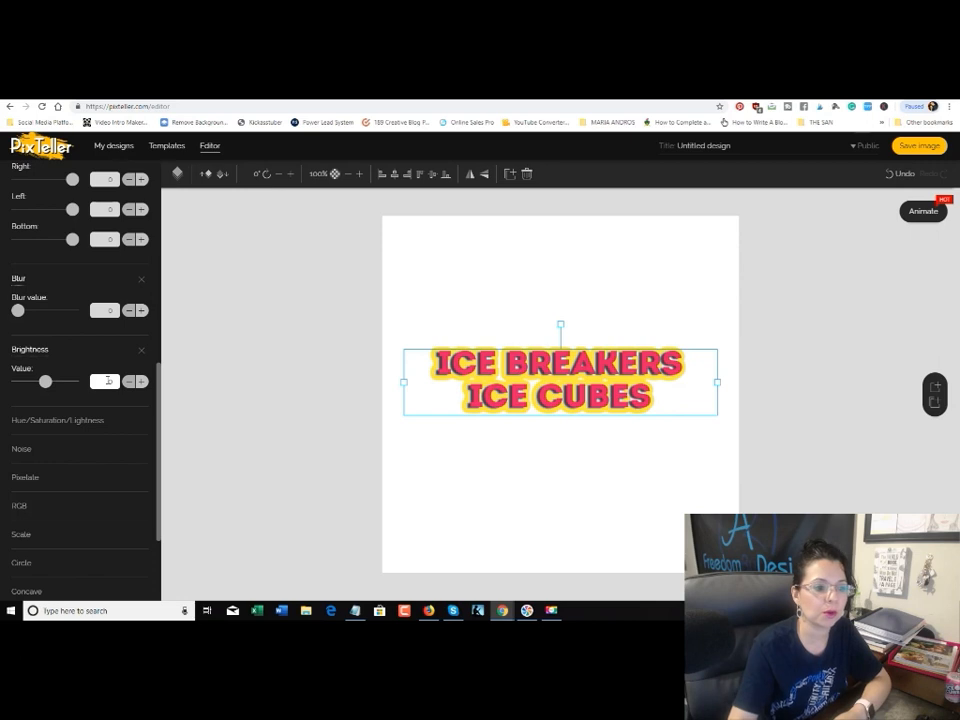
Step: Open the Hue/Saturation/Lightness filter for the text and set the Hue to 359
left_click(86, 420)
scroll(77, 428, "down", 2)
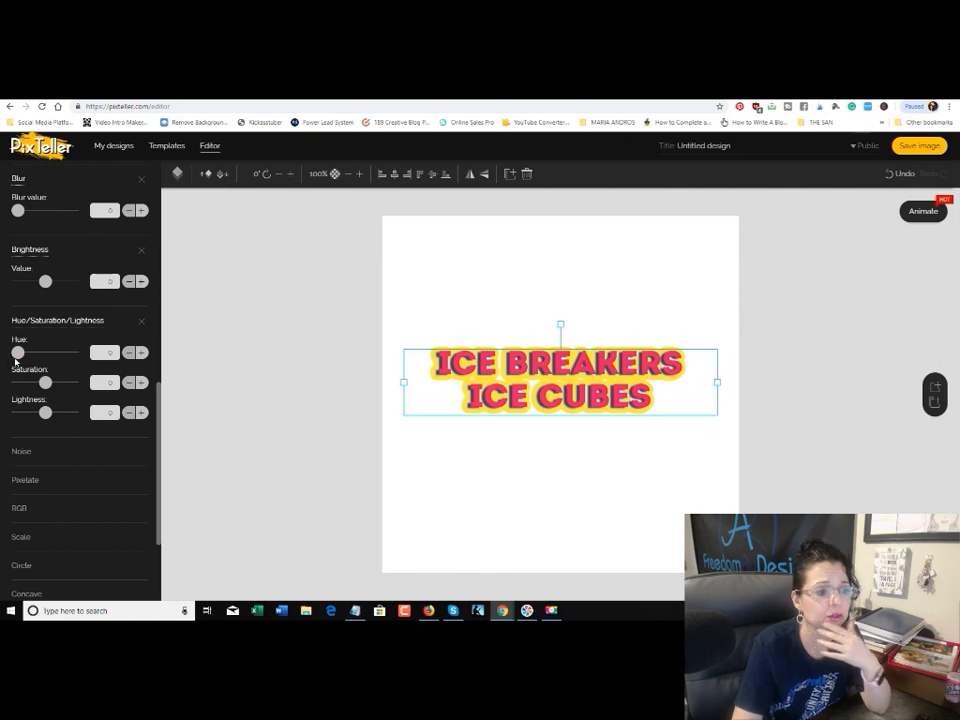
left_click_drag(18, 352, 71, 352)
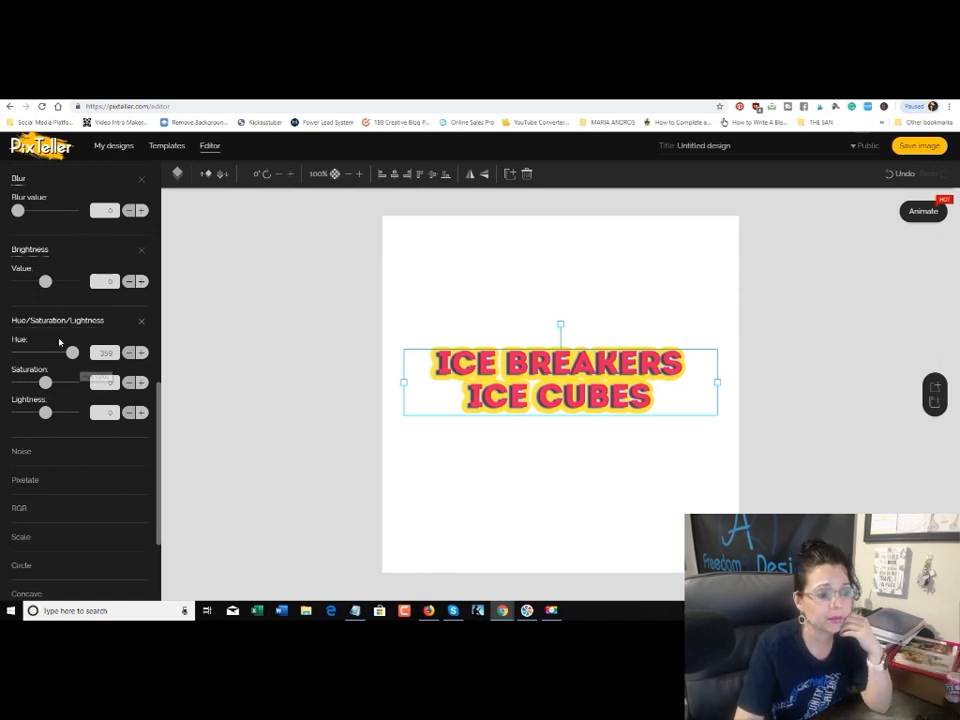
Step: Try a Hue of 217 with Saturation values of -100 and 100 on the text, and reset both to 0
left_click_drag(72, 353, 17, 353)
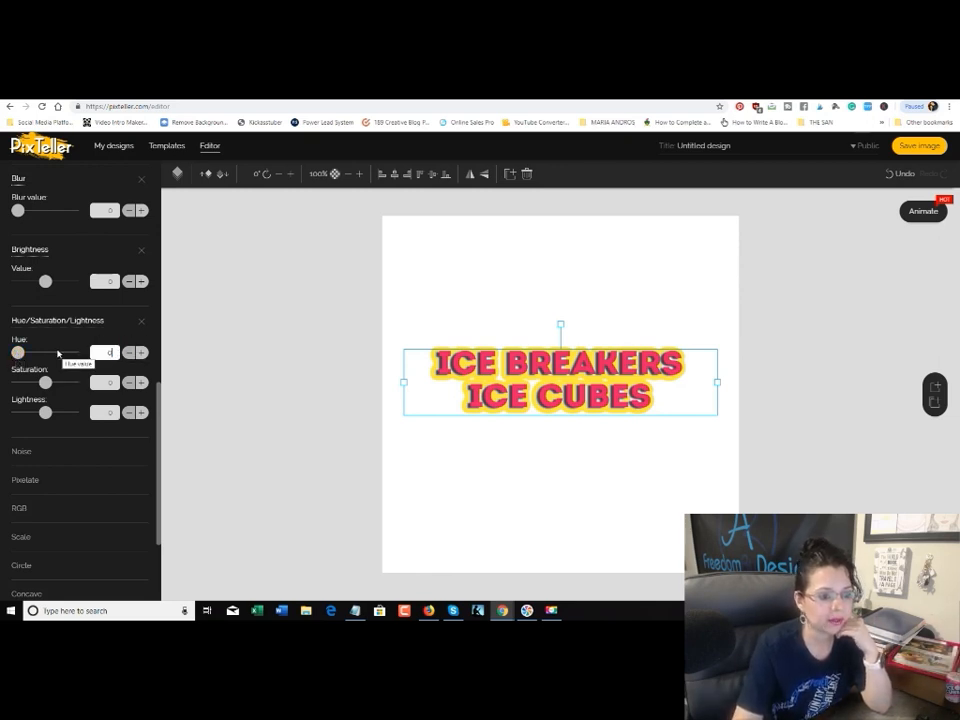
left_click_drag(17, 353, 52, 360)
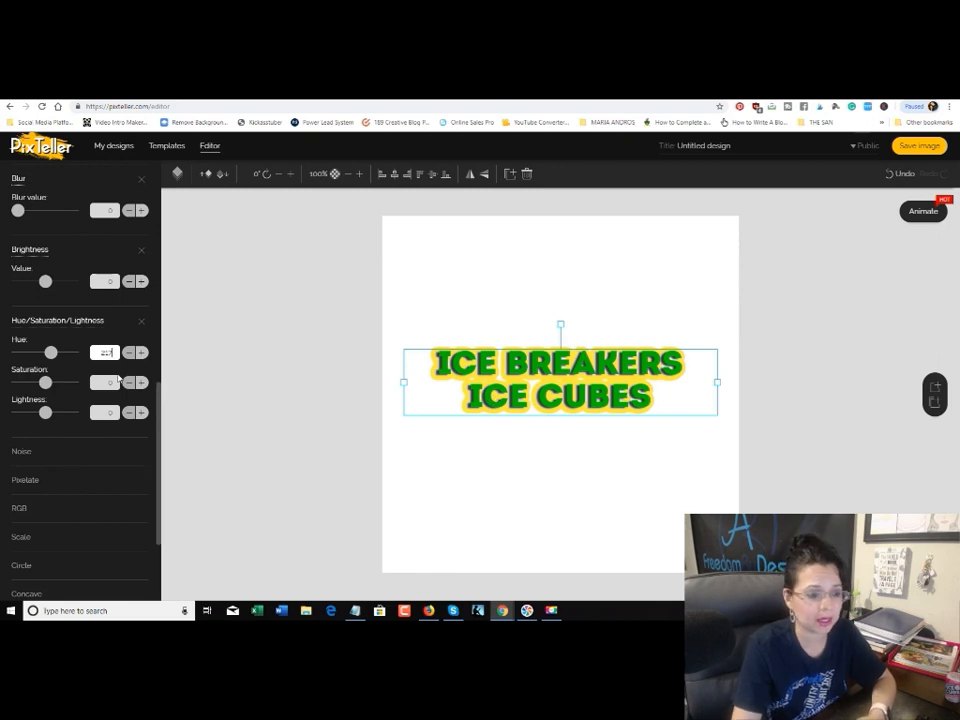
left_click_drag(43, 384, 15, 386)
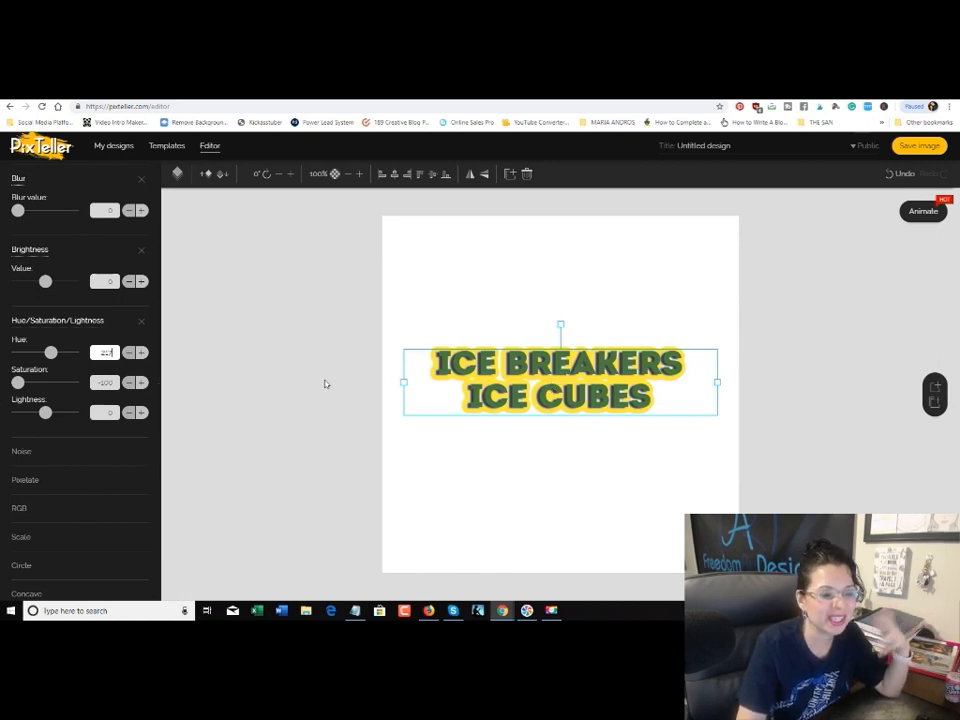
left_click_drag(18, 382, 80, 388)
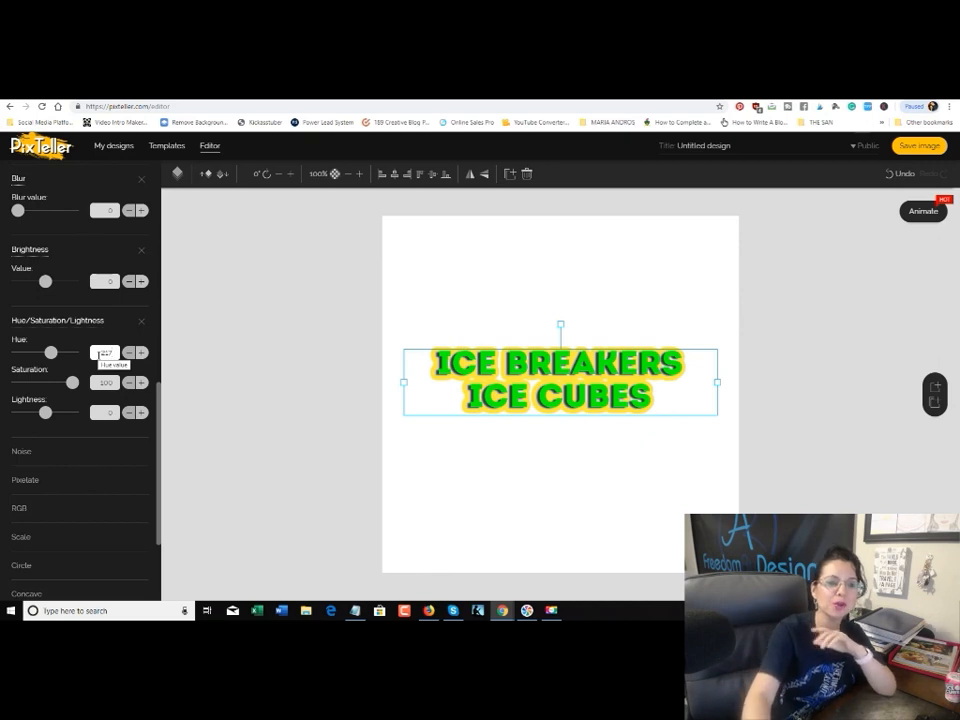
double_click(105, 383)
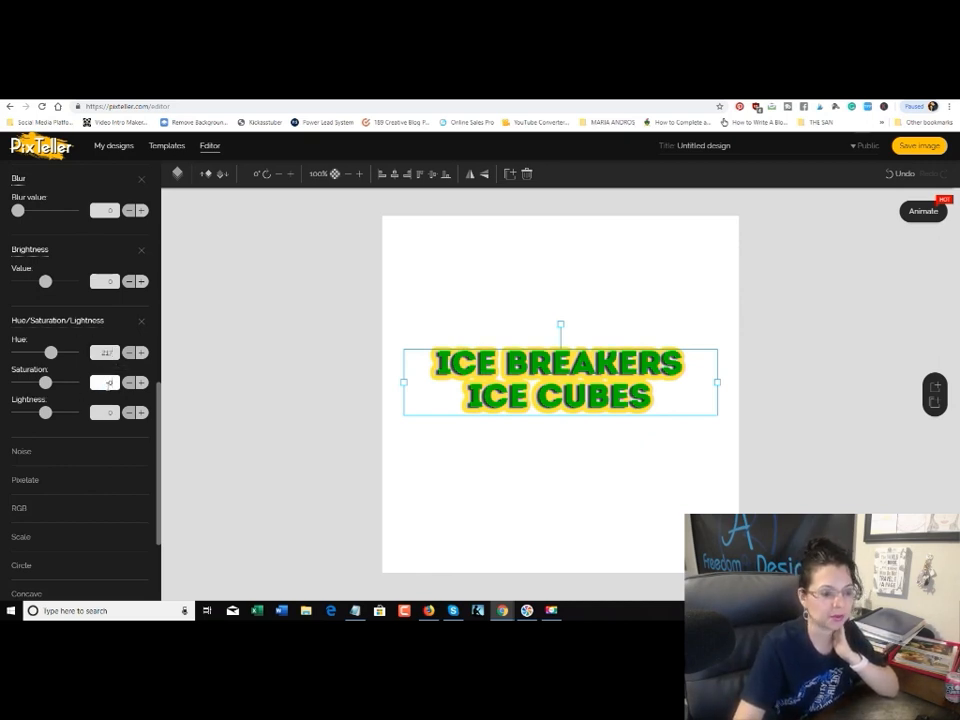
double_click(110, 353)
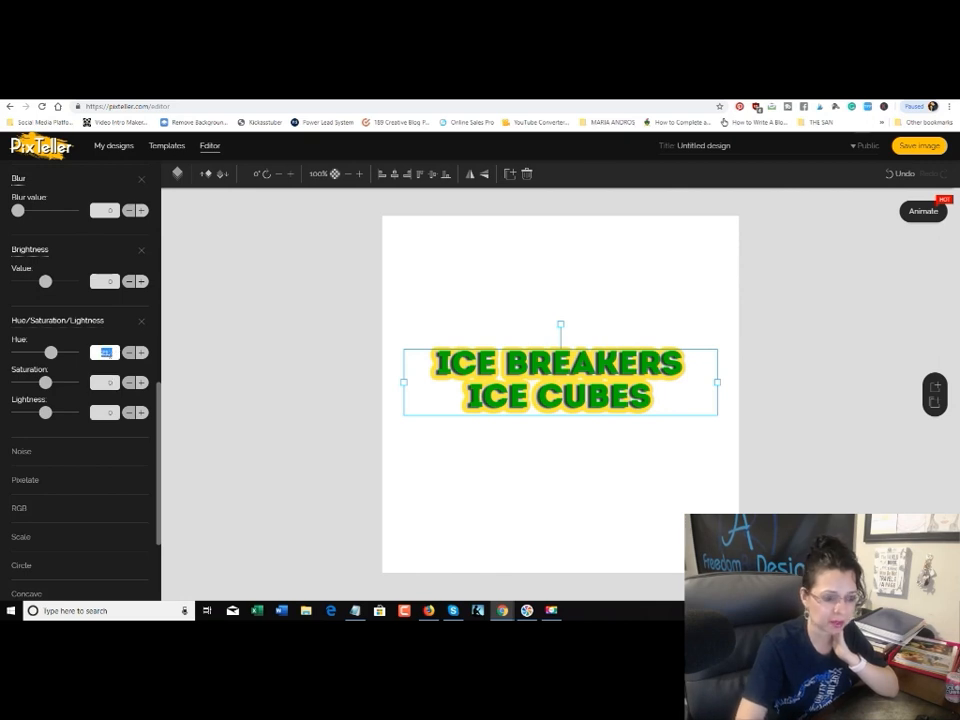
type("0")
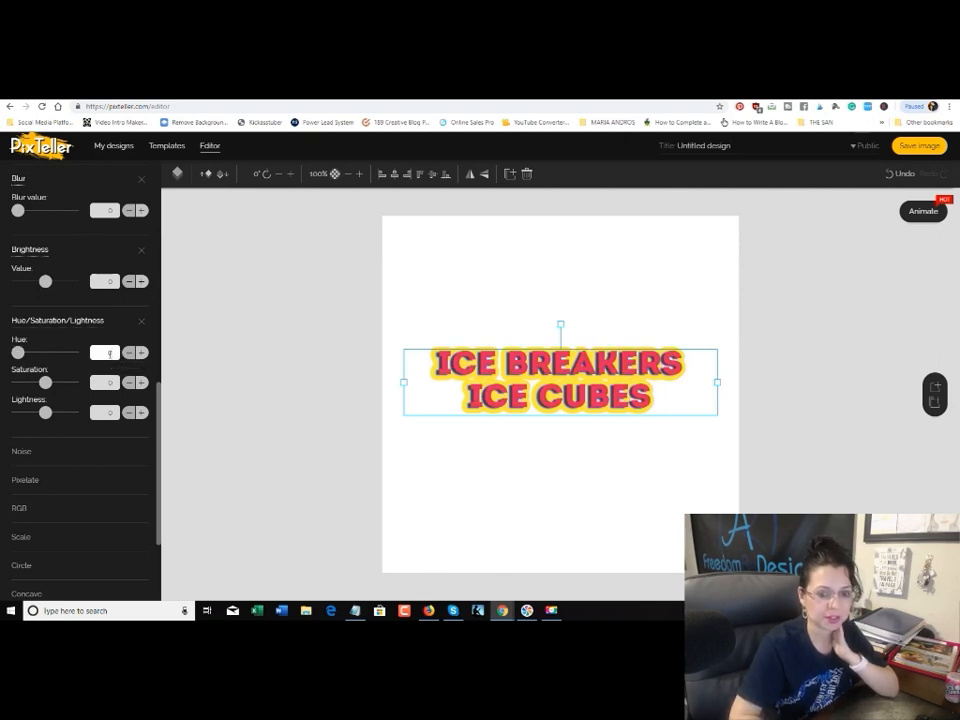
Step: Try a Lightness of 100 and the lowest Lightness on the text, and reset the Lightness to 0
left_click_drag(48, 416, 80, 414)
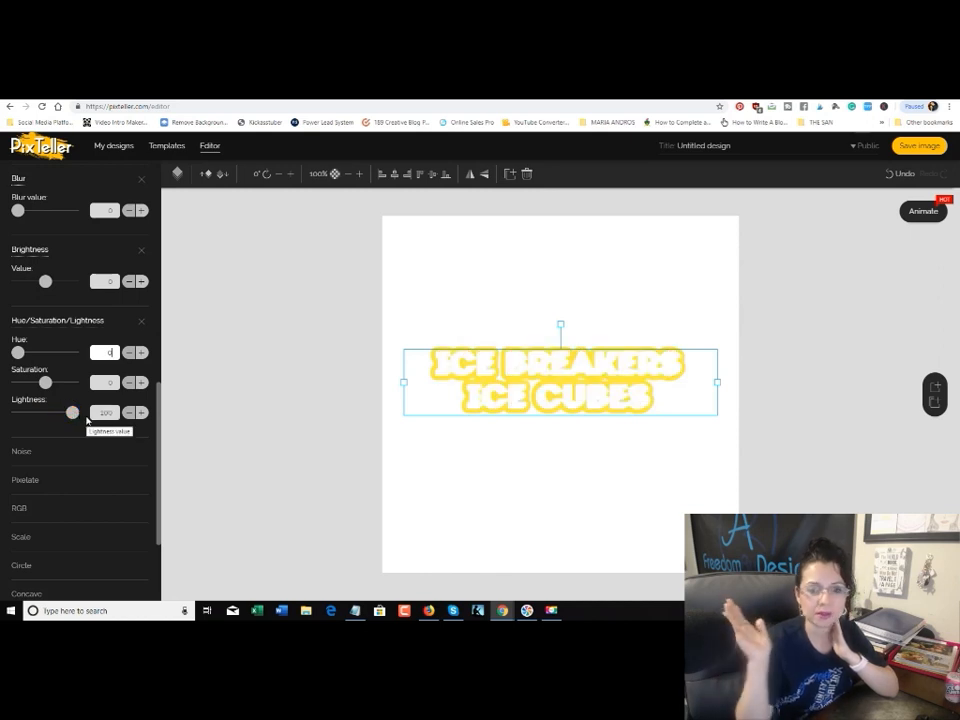
left_click_drag(72, 412, 12, 415)
double_click(110, 413)
type("0")
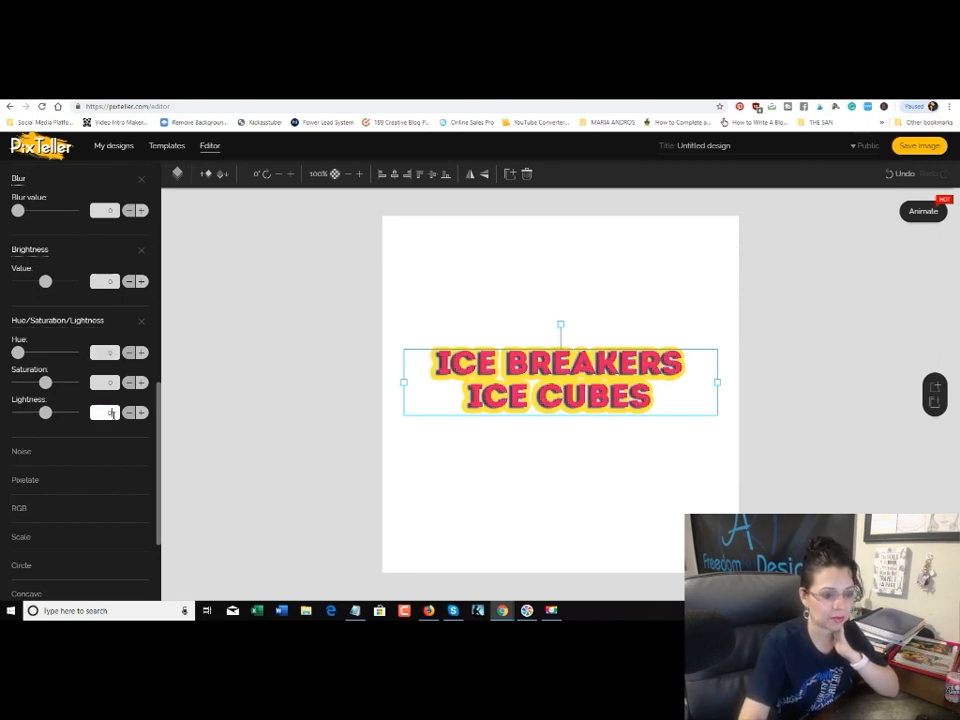
Step: Open the Noise filter for the text, try an amount of 15, and reset it to 0
left_click(30, 452)
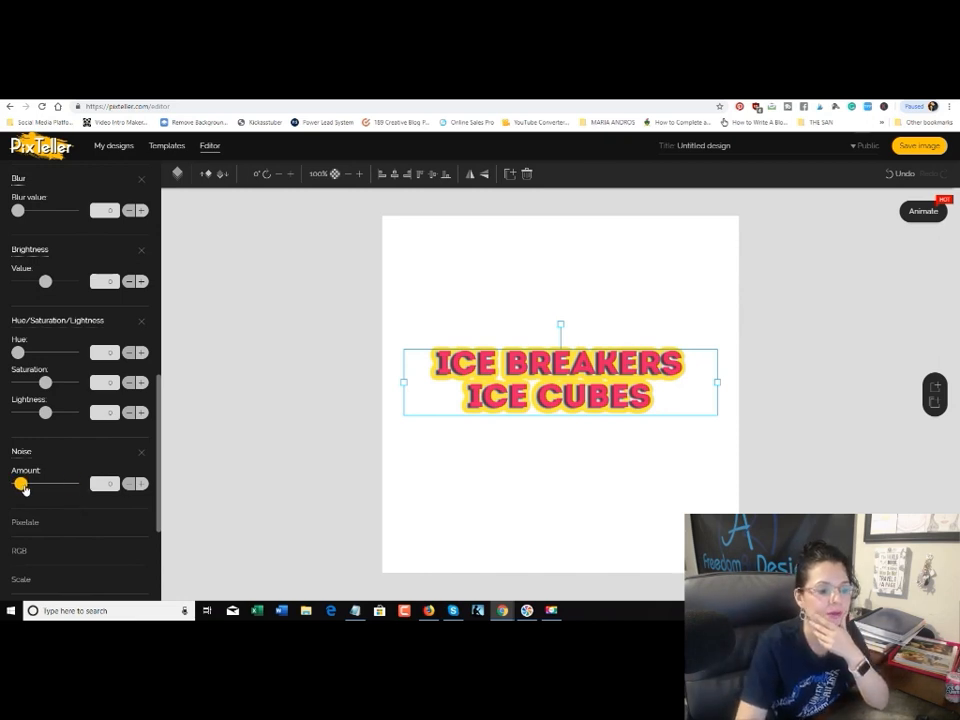
left_click_drag(21, 486, 73, 484)
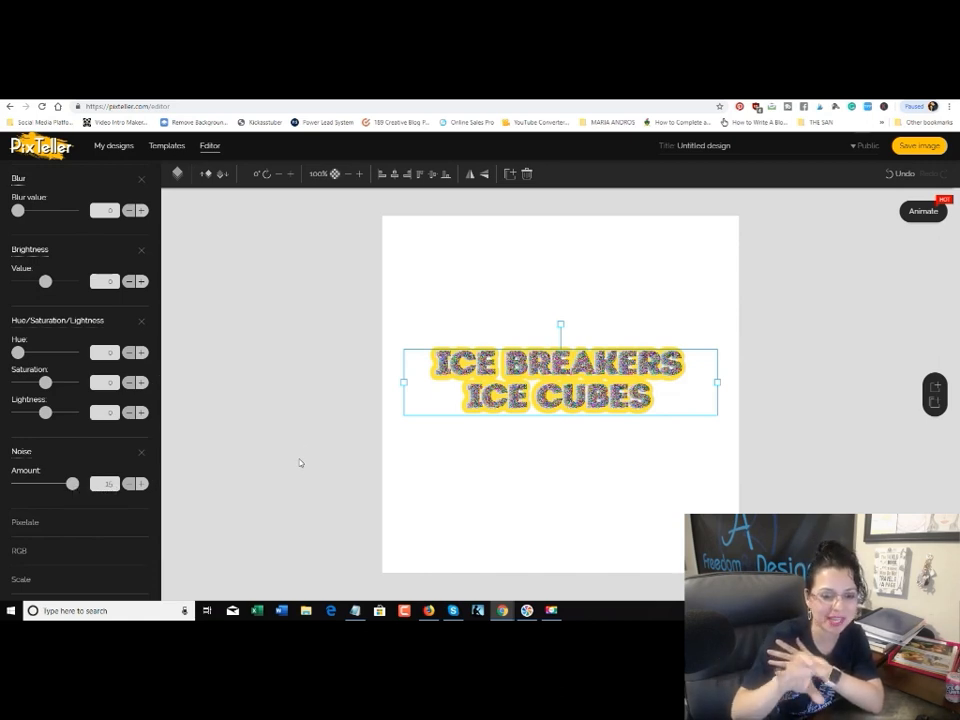
left_click_drag(73, 485, 17, 485)
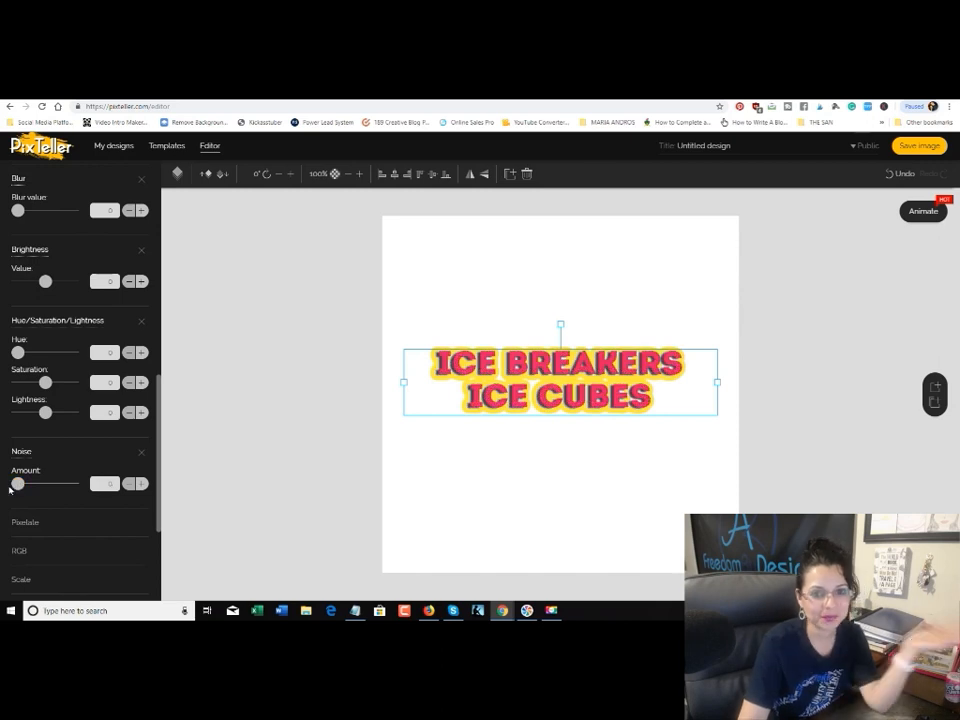
double_click(97, 485)
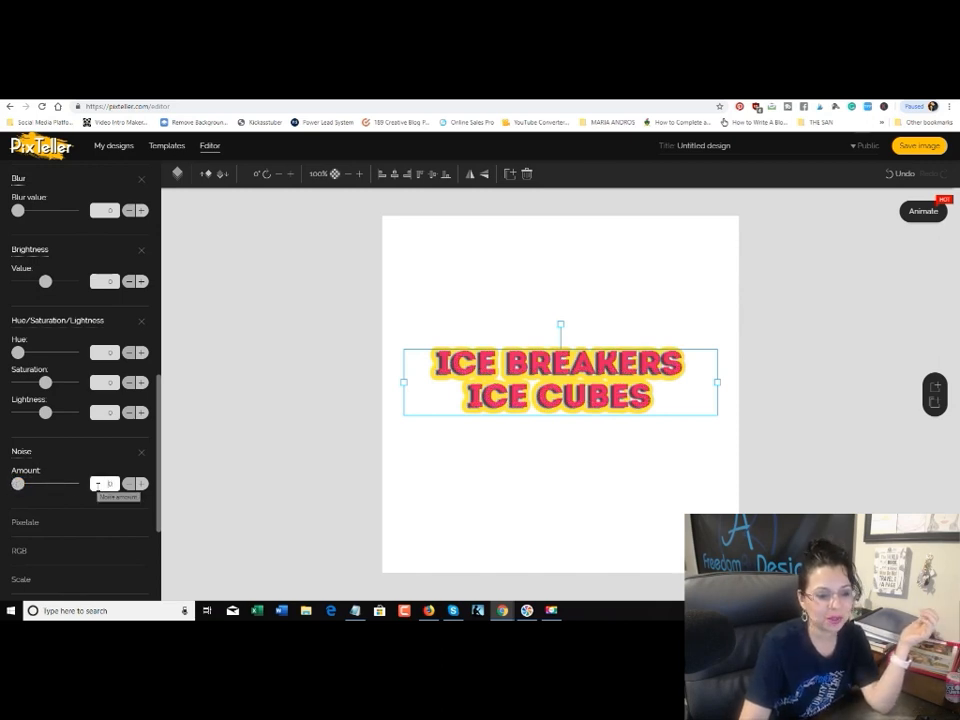
Step: Open the Pixelate filter for the text, try a size of 40, and reset it to 0
left_click(30, 520)
scroll(70, 465, "down", 2)
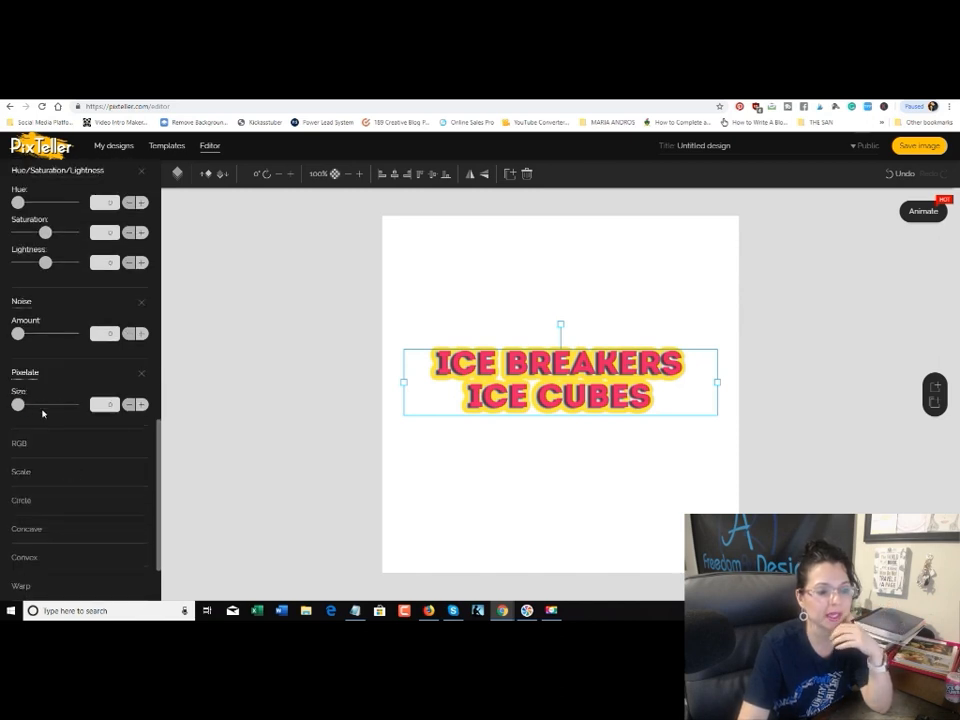
left_click_drag(23, 410, 78, 407)
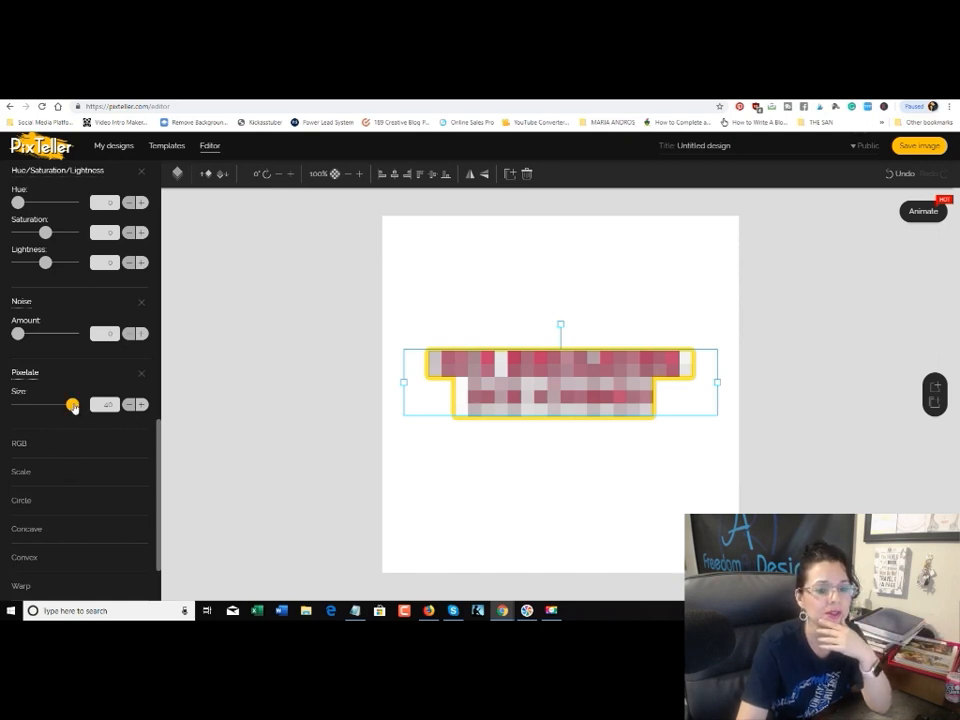
left_click_drag(73, 407, 22, 403)
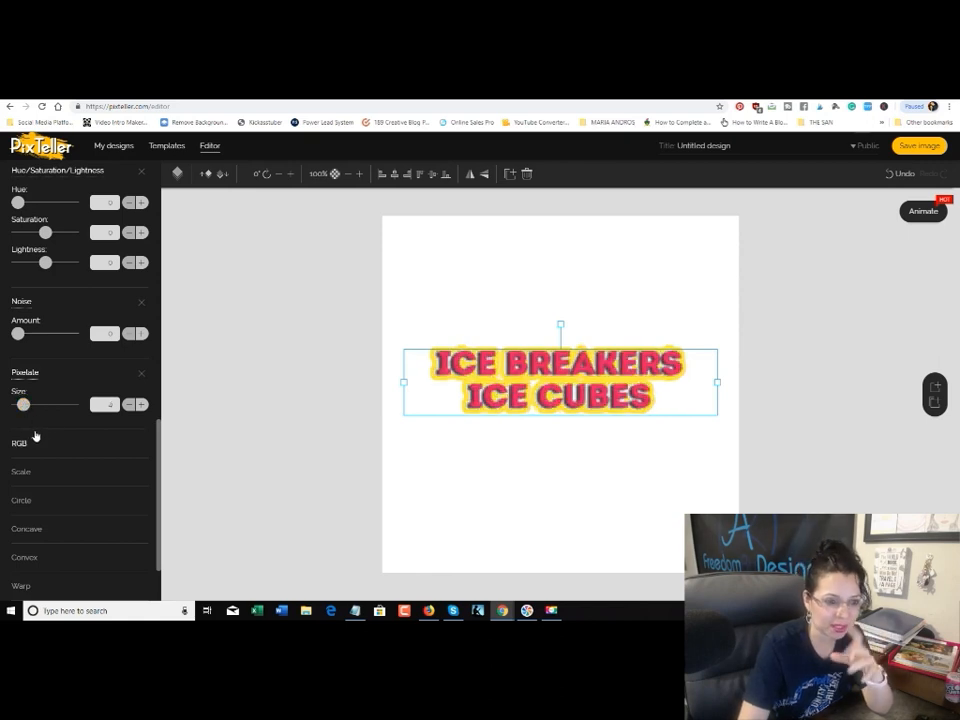
left_click(105, 404)
double_click(108, 404)
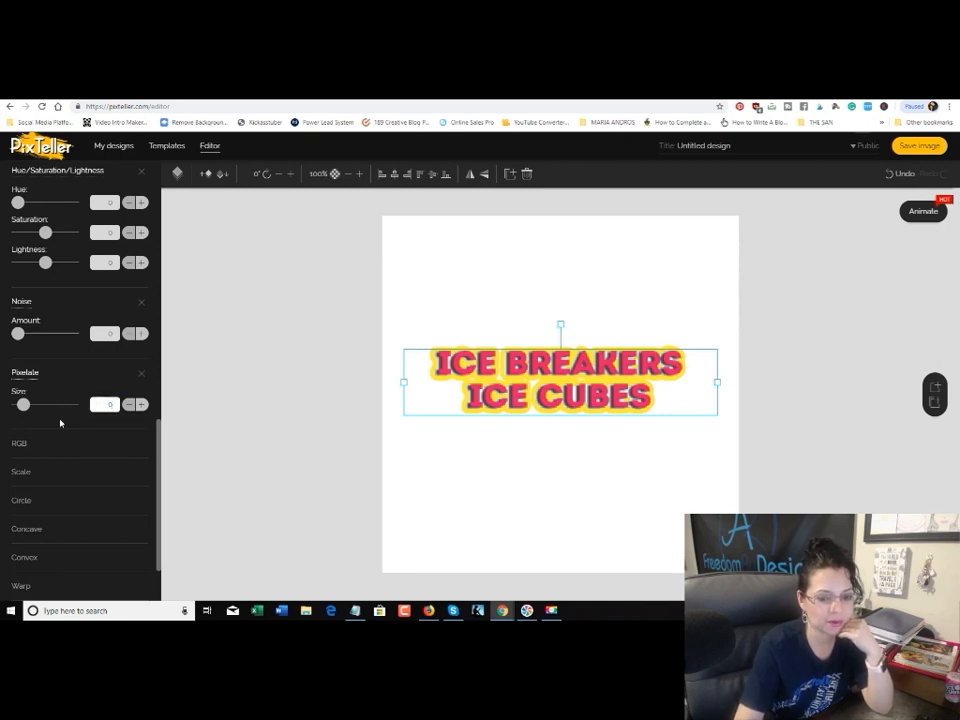
left_click(43, 449)
Step: Try the Convex, Concave and Circle filters on the text, one after another, at a value of 50
scroll(122, 368, "down", 1)
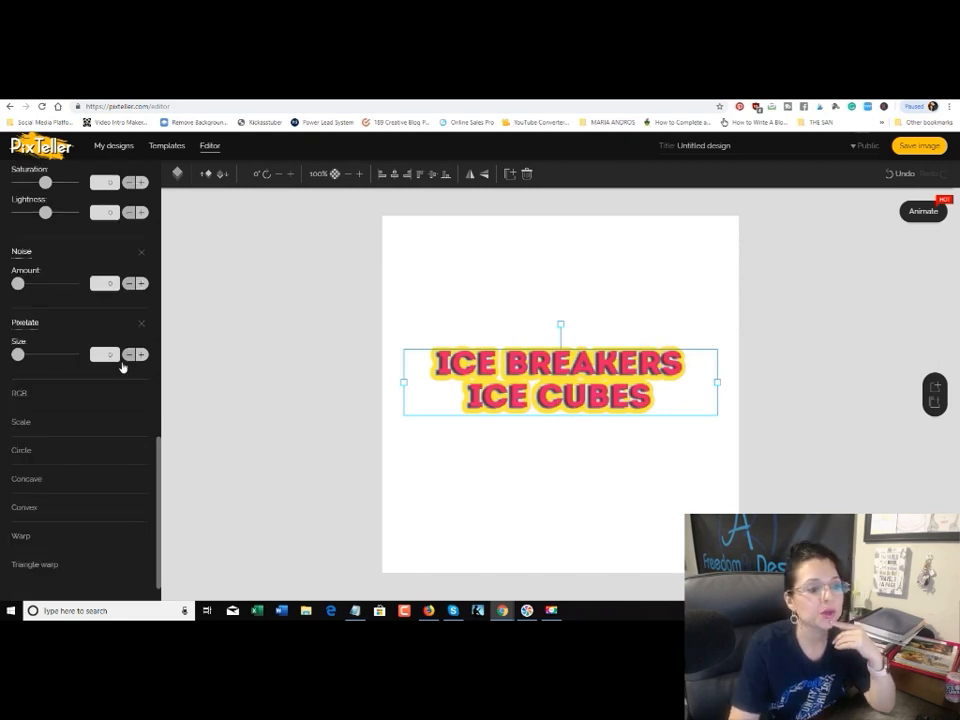
scroll(87, 351, "down", 1)
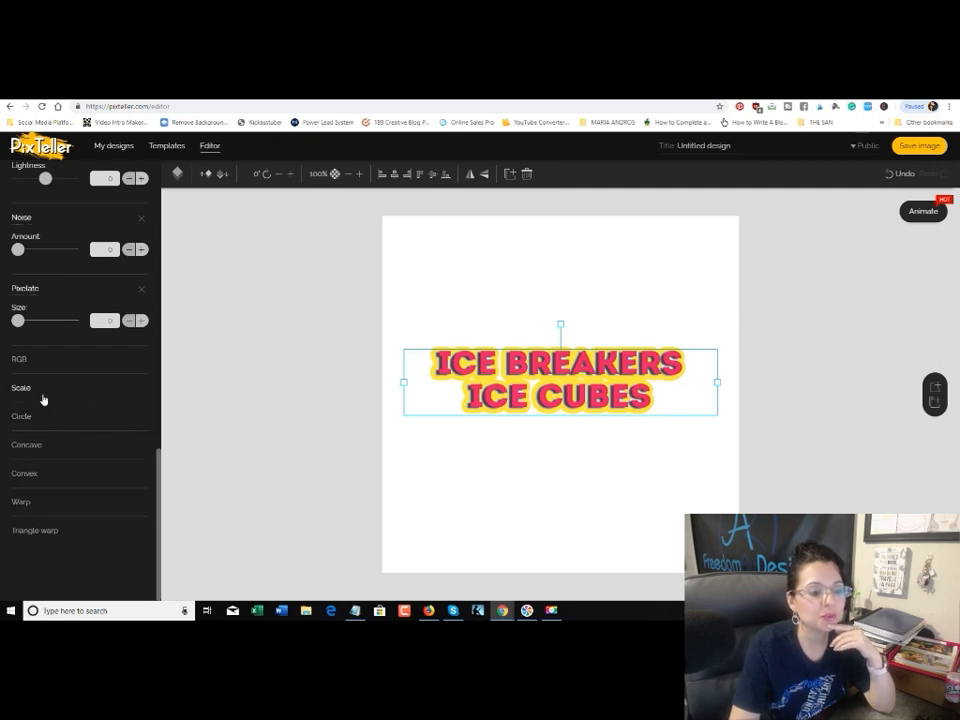
left_click(40, 470)
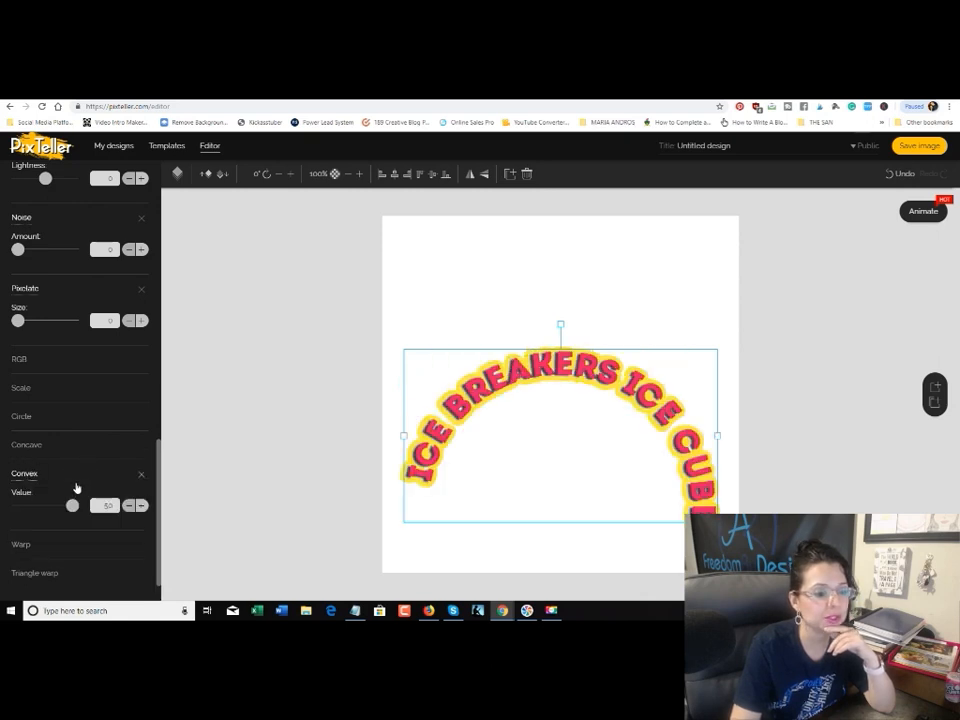
left_click(38, 423)
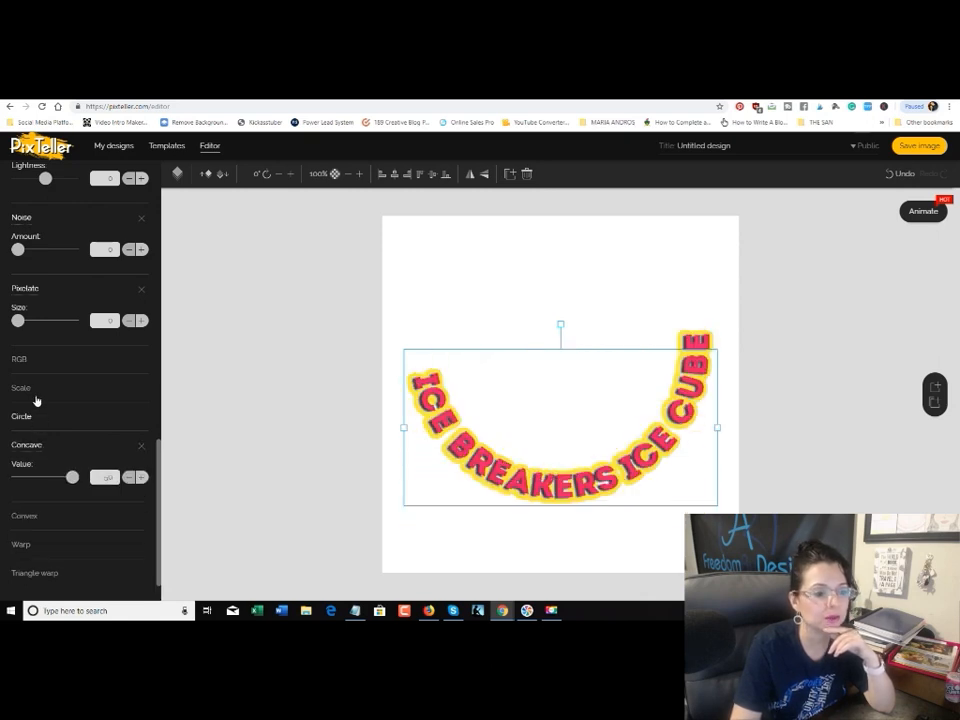
left_click(34, 401)
Step: Open the Scale, RGB and Triangle warp filters for the text with their default values
left_click(34, 386)
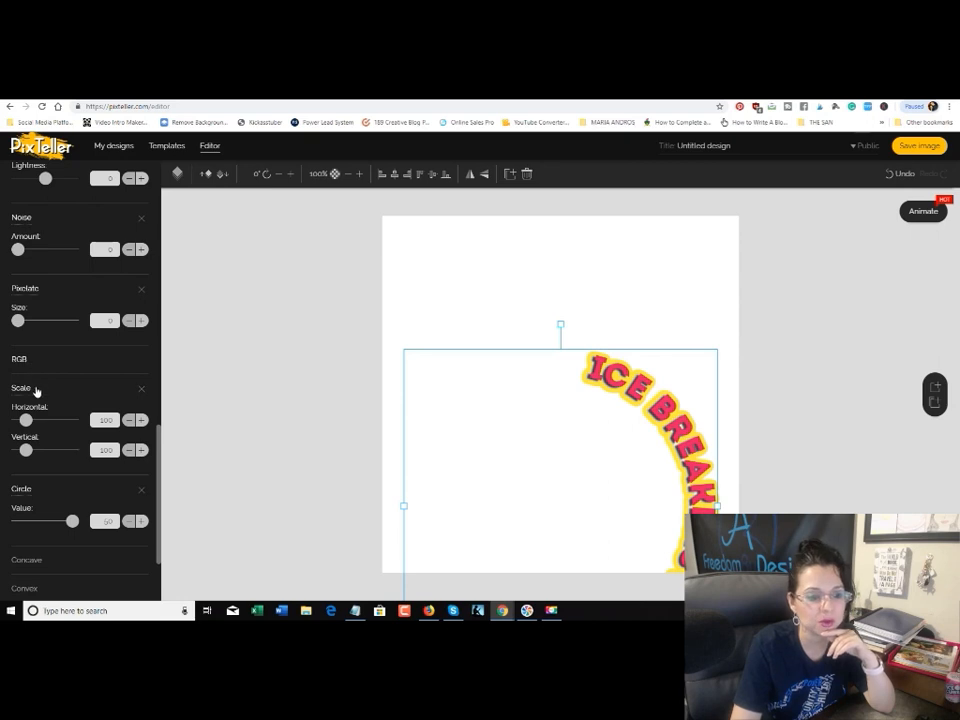
left_click(20, 358)
scroll(40, 500, "down", 3)
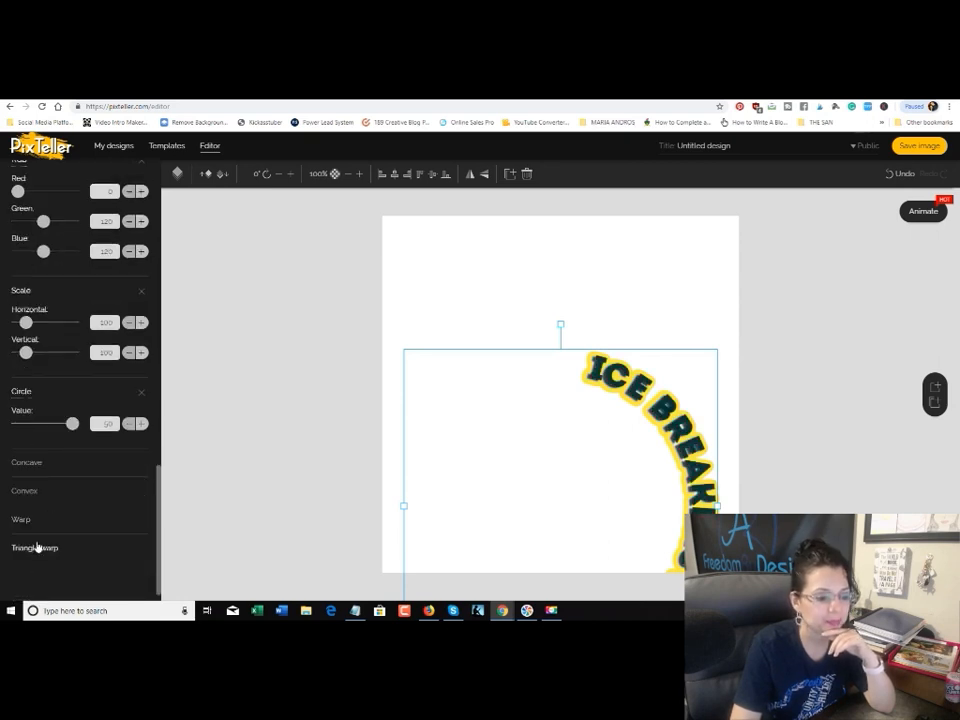
left_click(37, 547)
scroll(71, 467, "down", 1)
Step: Remove the Triangle warp, Circle and Scale filters from the text
scroll(90, 486, "up", 2)
scroll(90, 486, "up", 12)
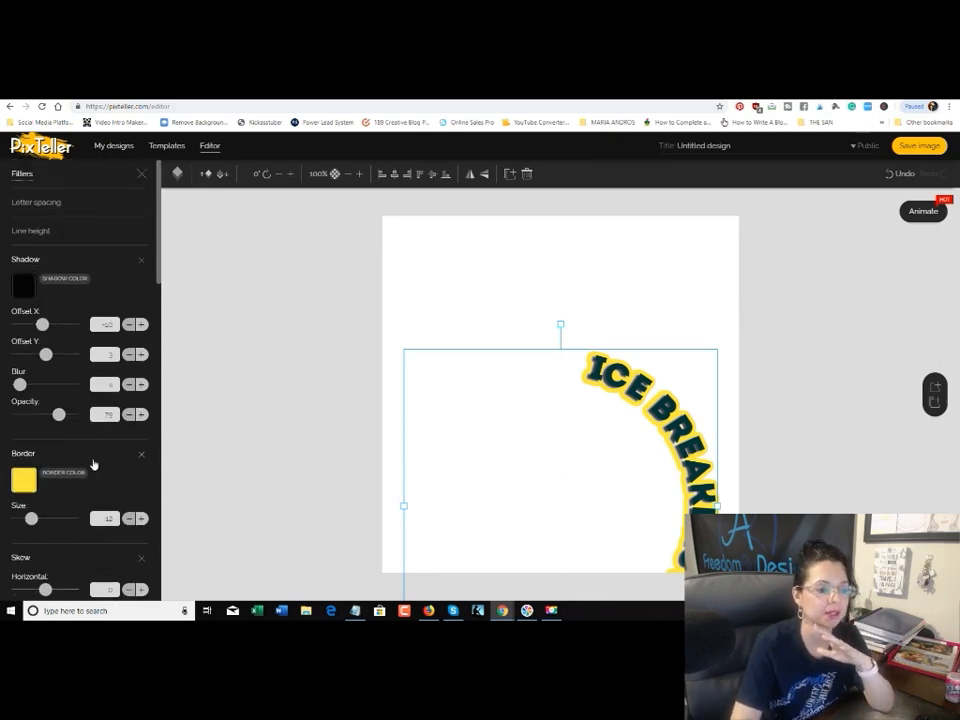
scroll(89, 470, "down", 12)
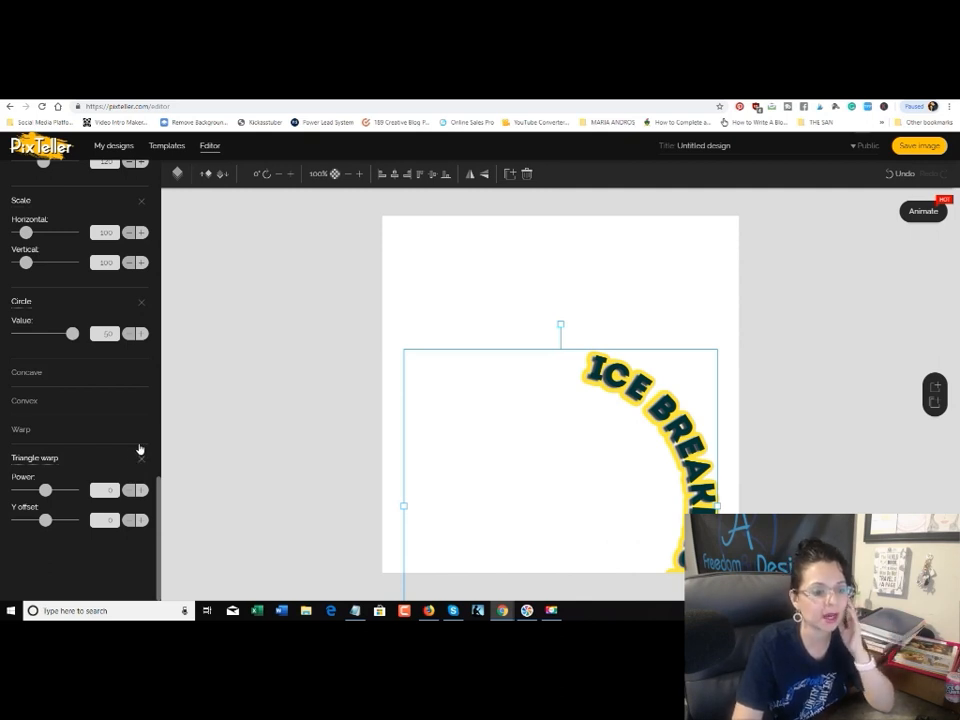
left_click(140, 452)
left_click(146, 373)
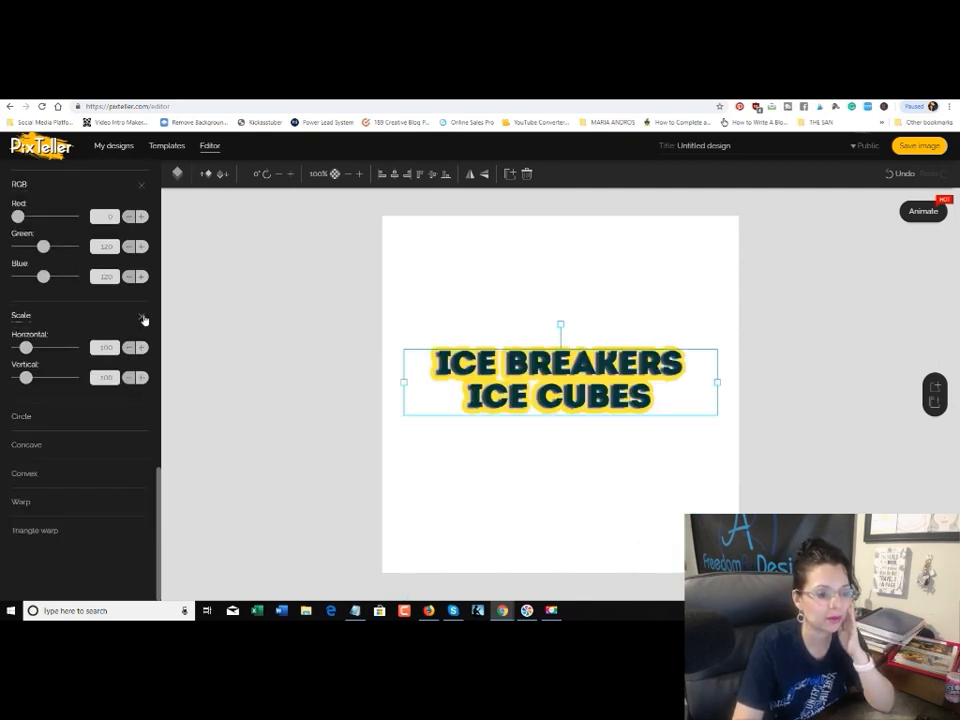
left_click(143, 317)
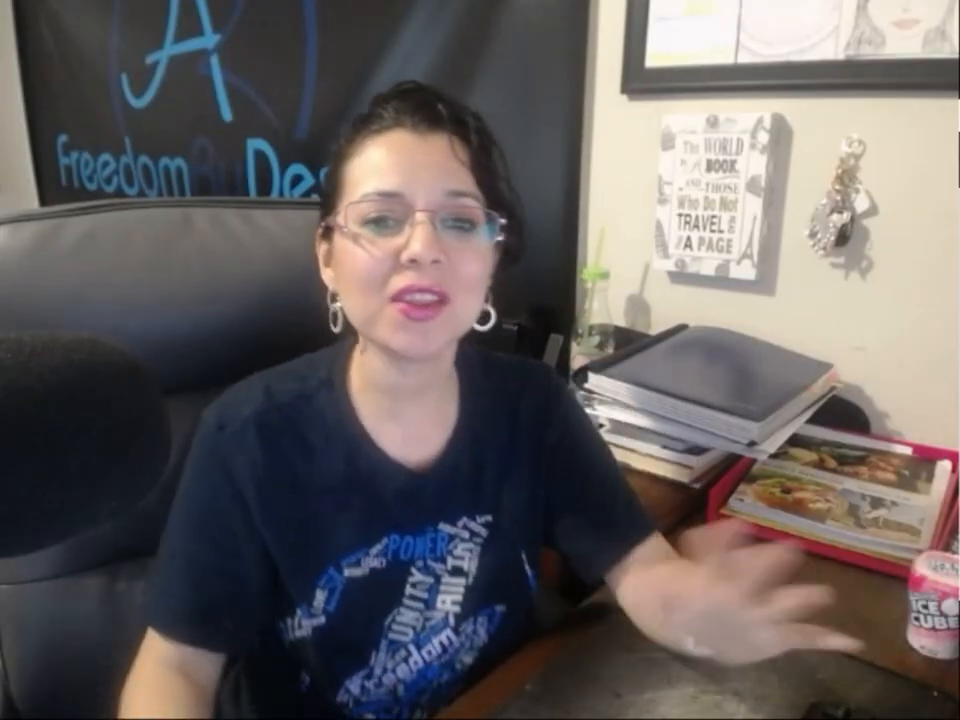